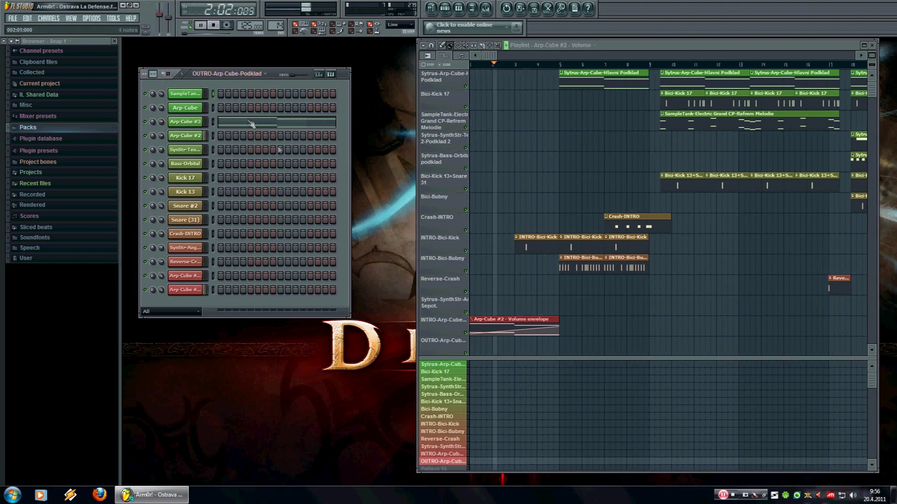
Step: Show the Sytrus-Arp-Cube-Hlavni Podklad pattern and inspect its Arp-Cube notes in the piano roll
{"action": "left_click", "coordinate": [448, 368]}
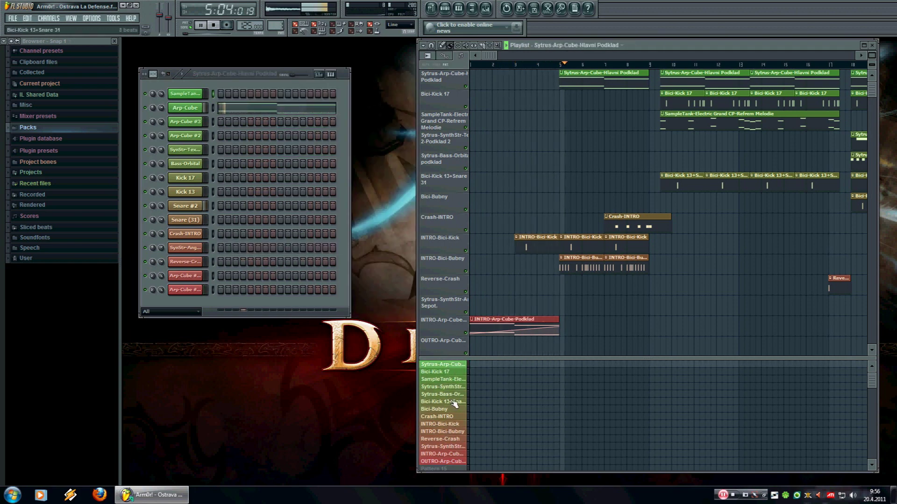
{"action": "left_click", "coordinate": [251, 115]}
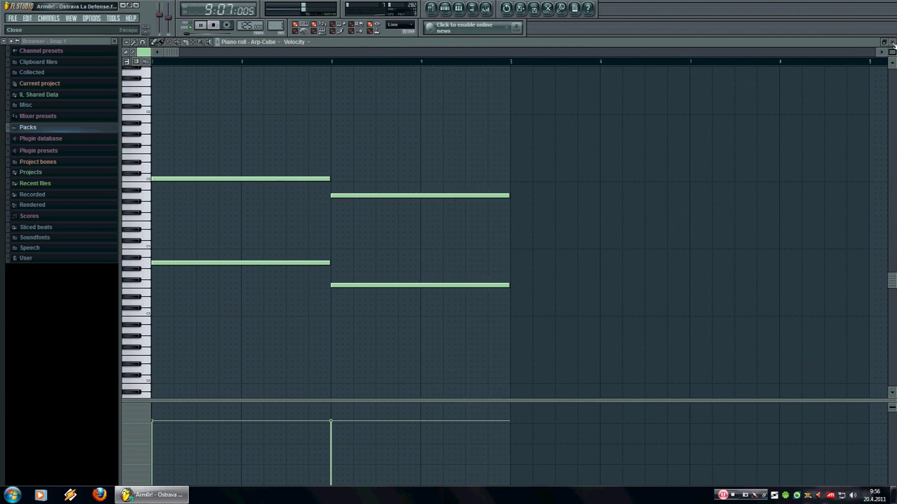
{"action": "left_click", "coordinate": [892, 42]}
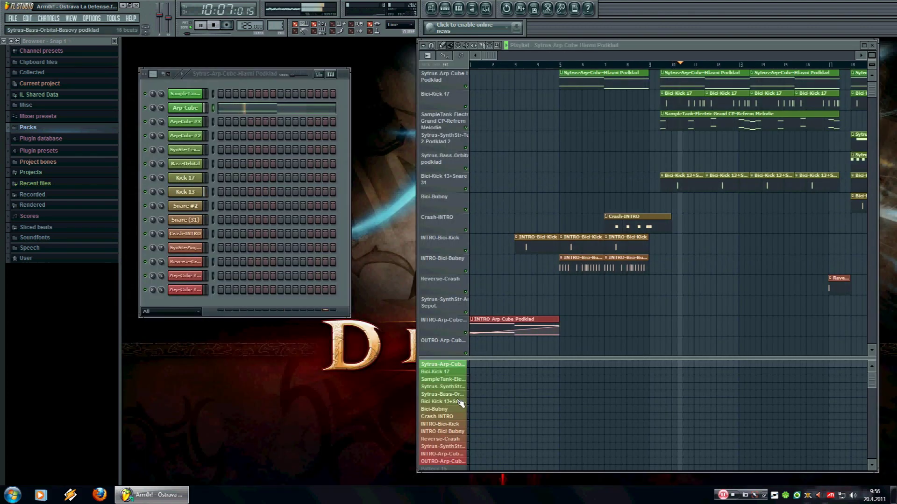
Step: Review the SampleTank-Electric Grand CP-Refrem Melodie pattern's notes and its SampleTank instrument settings
{"action": "left_click", "coordinate": [443, 379]}
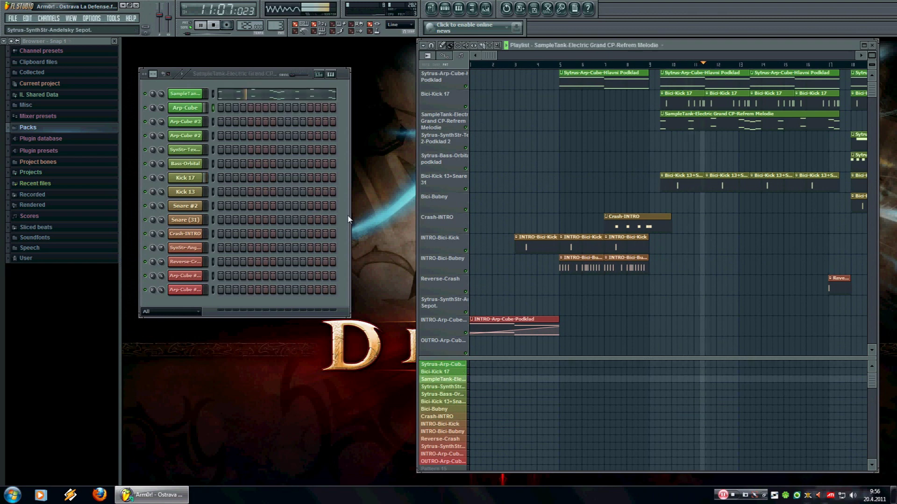
{"action": "left_click", "coordinate": [249, 95]}
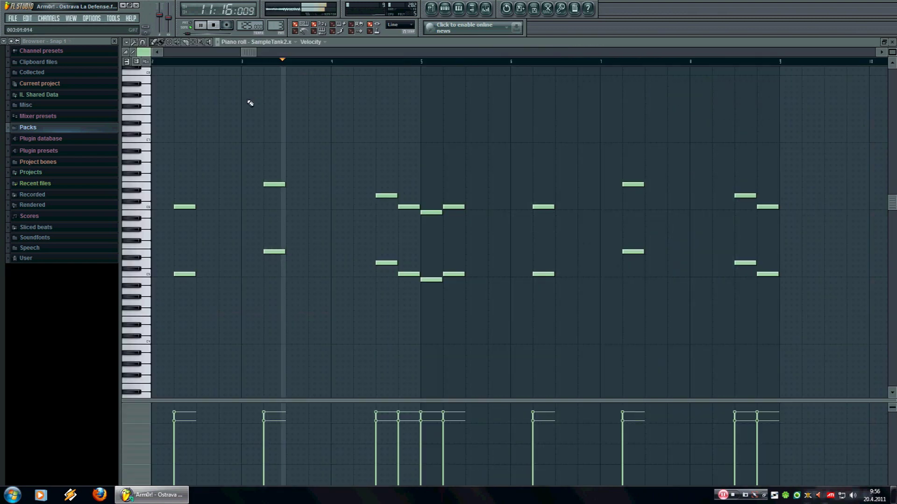
{"action": "left_click", "coordinate": [892, 42]}
{"action": "left_click", "coordinate": [186, 94]}
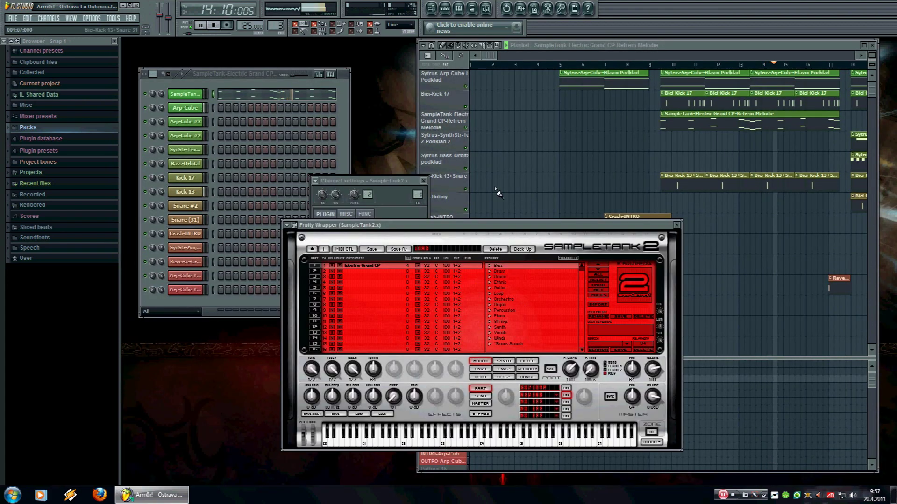
{"action": "left_click", "coordinate": [423, 181]}
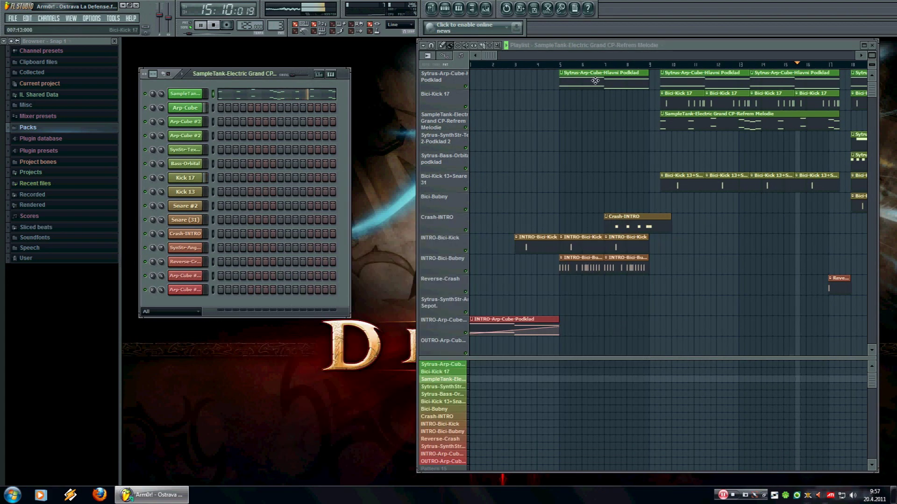
Step: Review the Sytrus-SynthStr-Texture 2-Podklad 2 pattern's notes and its Sytrus synth settings
{"action": "left_click", "coordinate": [456, 387]}
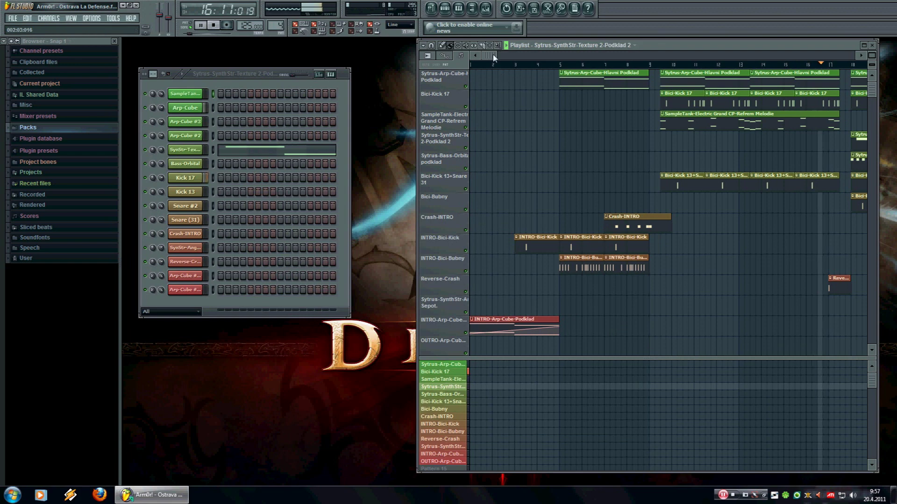
{"action": "left_click_drag", "start_coordinate": [491, 56], "coordinate": [523, 66]}
{"action": "left_click", "coordinate": [280, 151]}
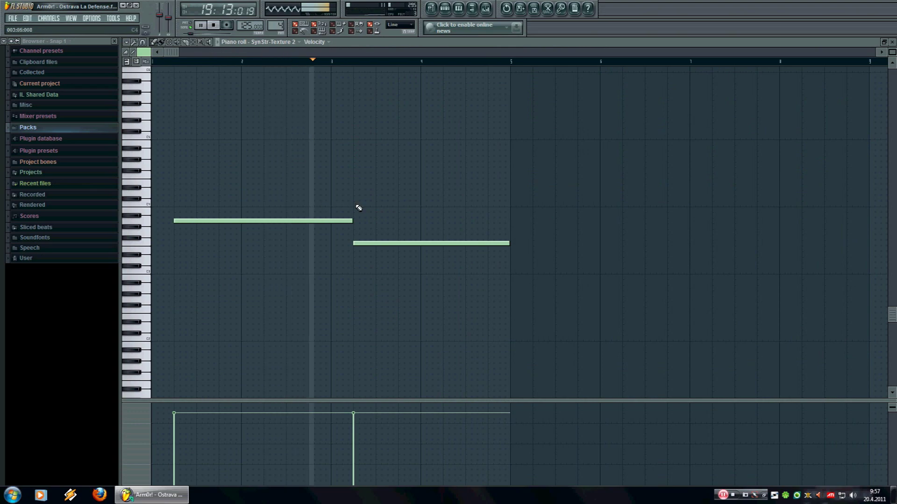
{"action": "left_click", "coordinate": [893, 42]}
{"action": "left_click", "coordinate": [186, 150]}
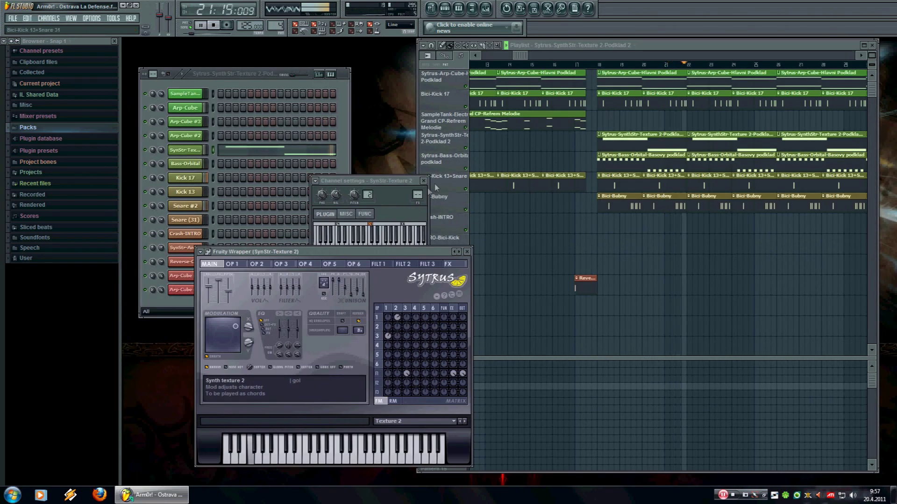
{"action": "left_click", "coordinate": [423, 180]}
{"action": "left_click", "coordinate": [466, 252]}
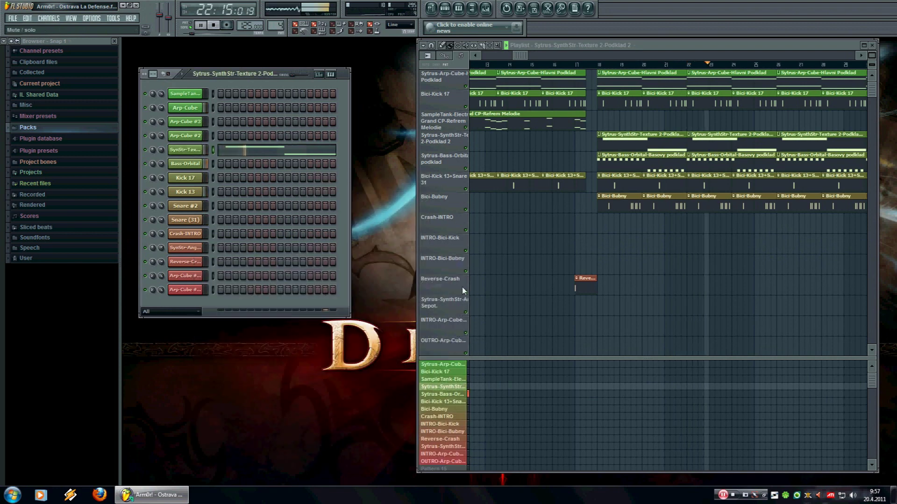
Step: Inspect the Sytrus-Bass-Orbital-Basovy podklad pattern, viewing the Bass-Orbital synth settings and notes
{"action": "left_click", "coordinate": [445, 395]}
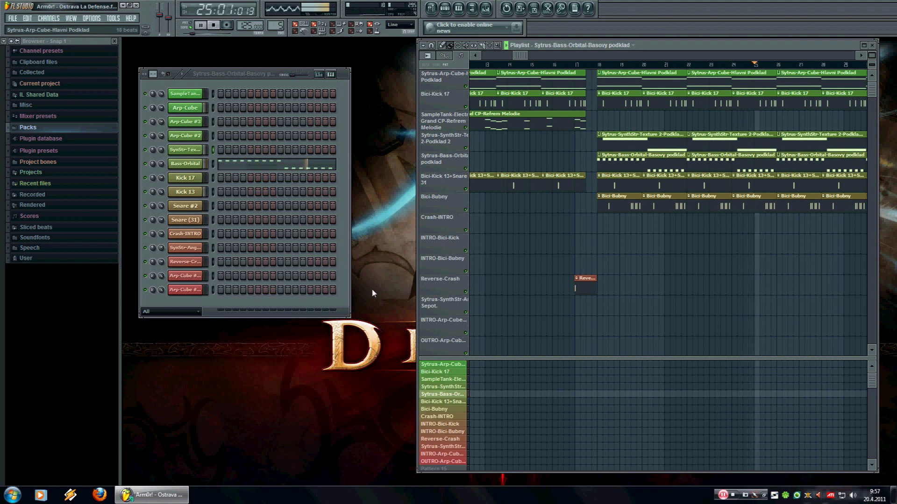
{"action": "left_click", "coordinate": [185, 163]}
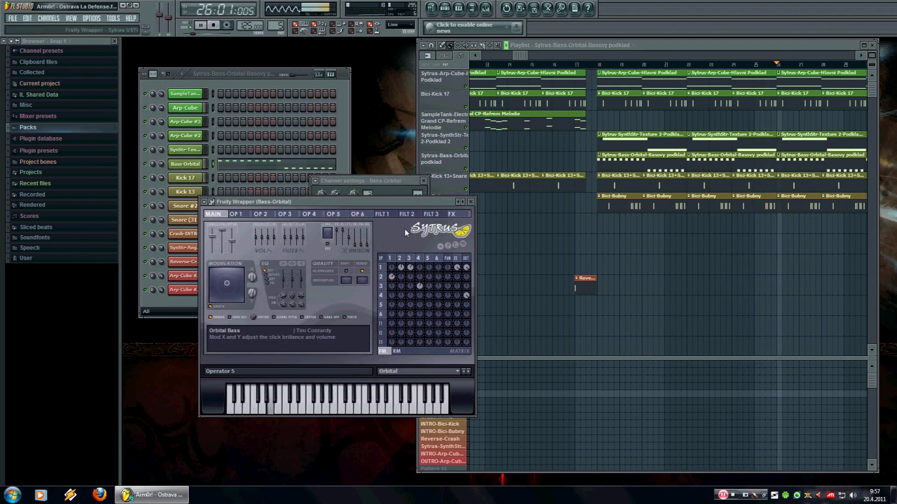
{"action": "left_click", "coordinate": [470, 201]}
{"action": "left_click", "coordinate": [423, 180]}
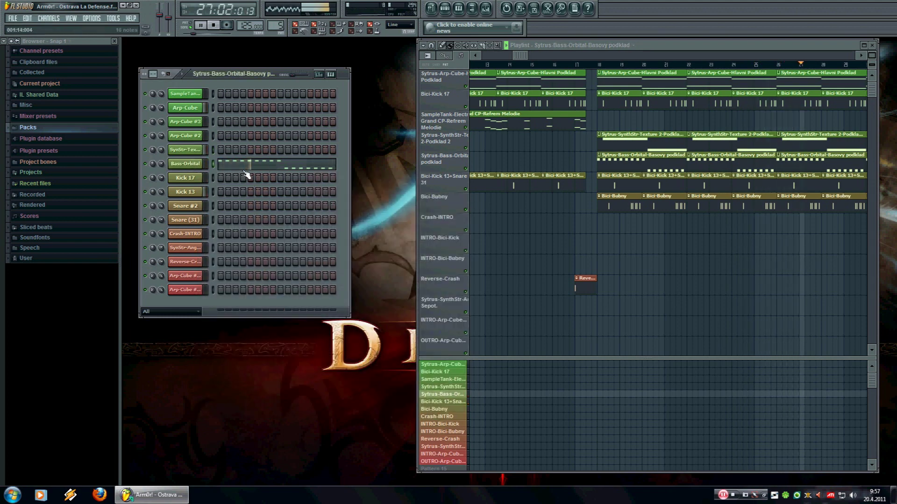
{"action": "left_click", "coordinate": [248, 166]}
{"action": "left_click", "coordinate": [892, 42]}
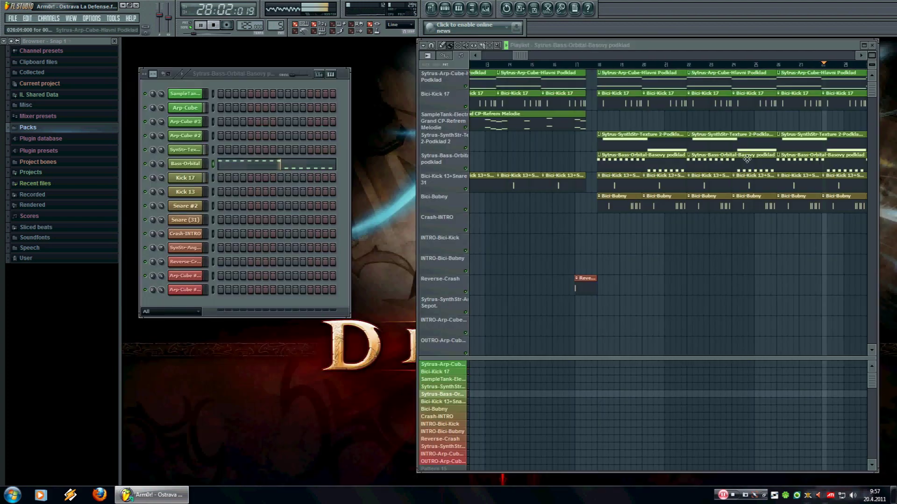
Step: Display the step sequences of the Bici-Kick 13+Snare 31 and Bici-Bubny drum patterns
{"action": "left_click", "coordinate": [449, 401]}
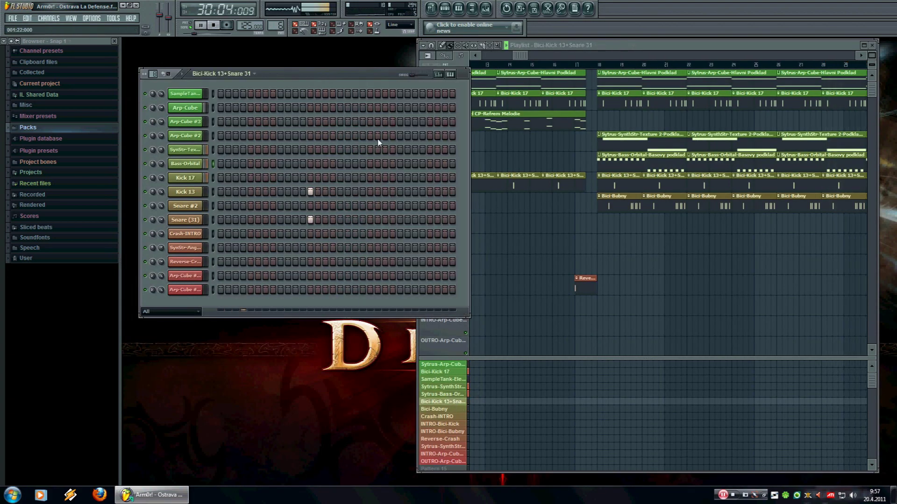
{"action": "left_click_drag", "start_coordinate": [515, 55], "coordinate": [552, 57]}
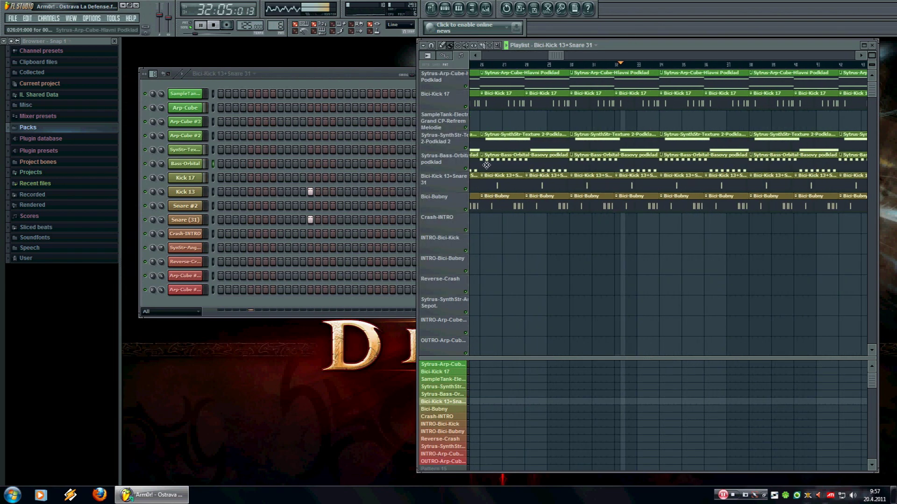
{"action": "left_click", "coordinate": [434, 411]}
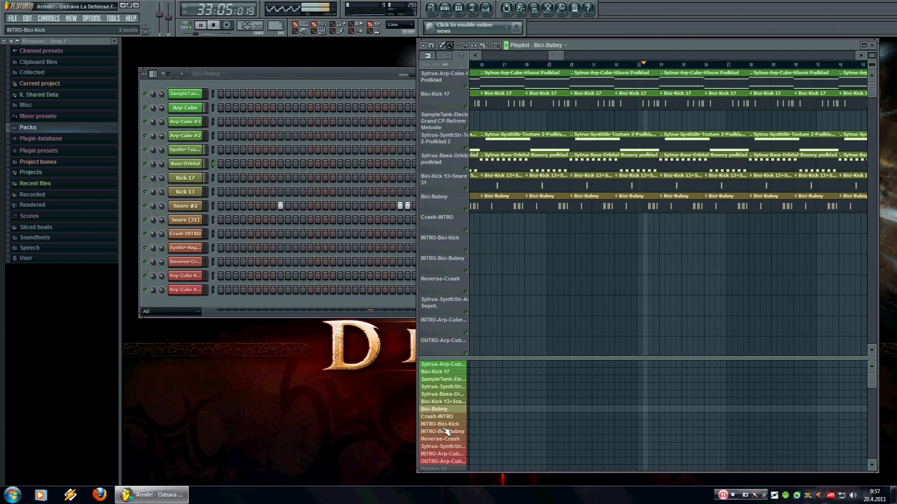
{"action": "left_click", "coordinate": [365, 85]}
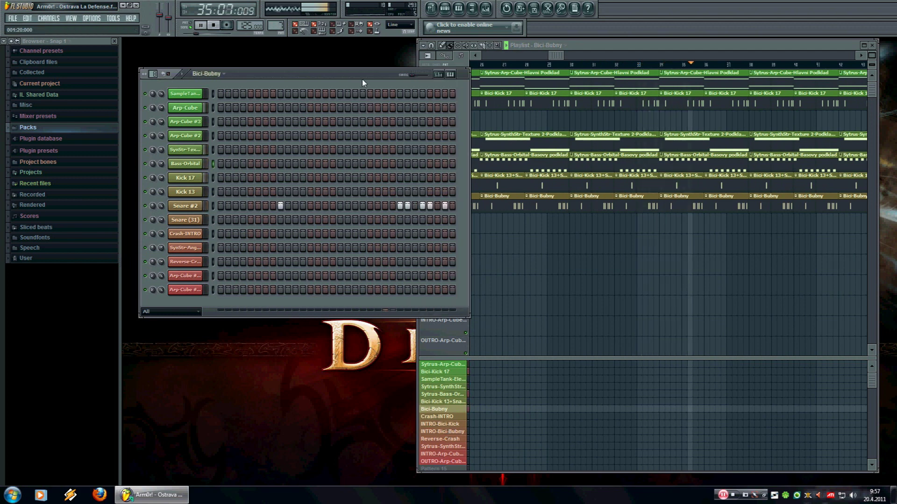
Step: Examine the Crash-INTRO pattern's notes in the piano roll
{"action": "left_click", "coordinate": [443, 418]}
{"action": "left_click", "coordinate": [267, 237]}
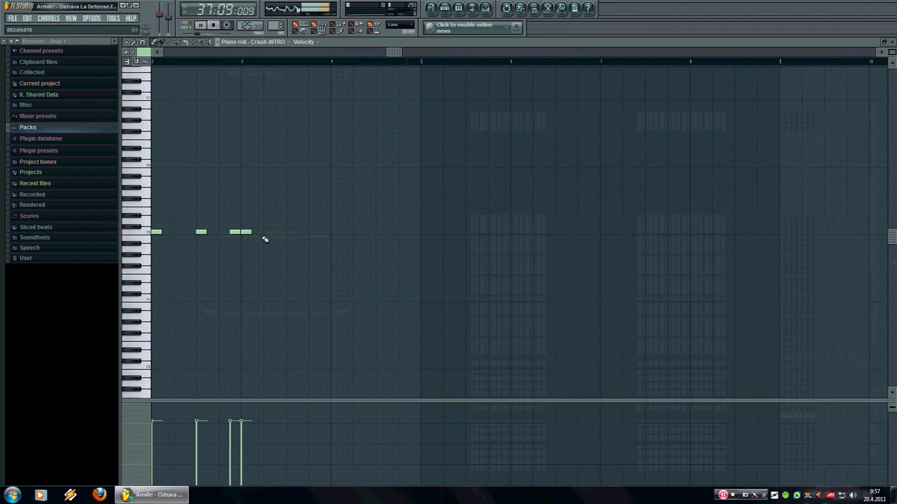
{"action": "left_click", "coordinate": [893, 41]}
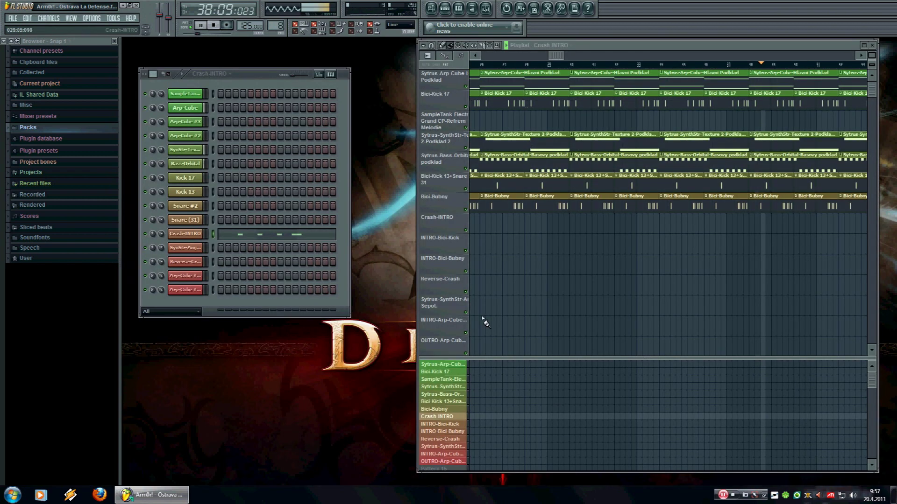
Step: Display the step sequences of the INTRO-Bici-Kick and INTRO-Bici-Bubny patterns in full
{"action": "left_click", "coordinate": [449, 425]}
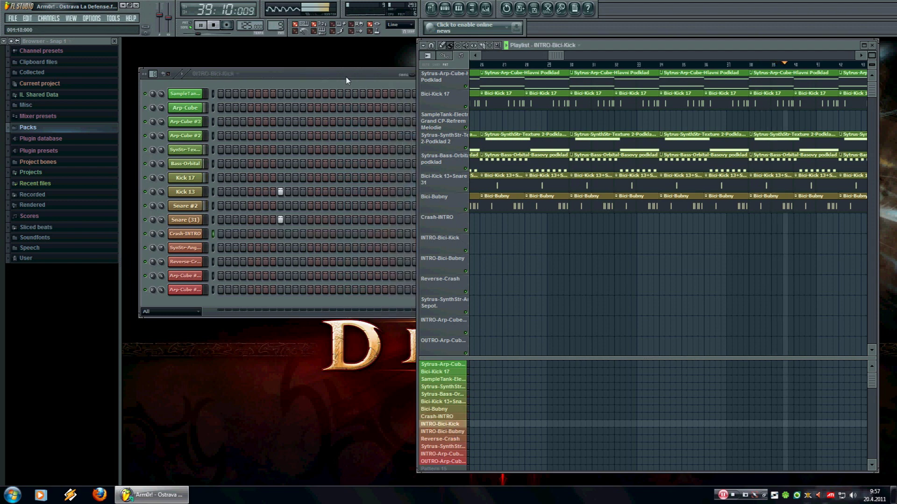
{"action": "left_click", "coordinate": [346, 80]}
{"action": "left_click", "coordinate": [451, 432]}
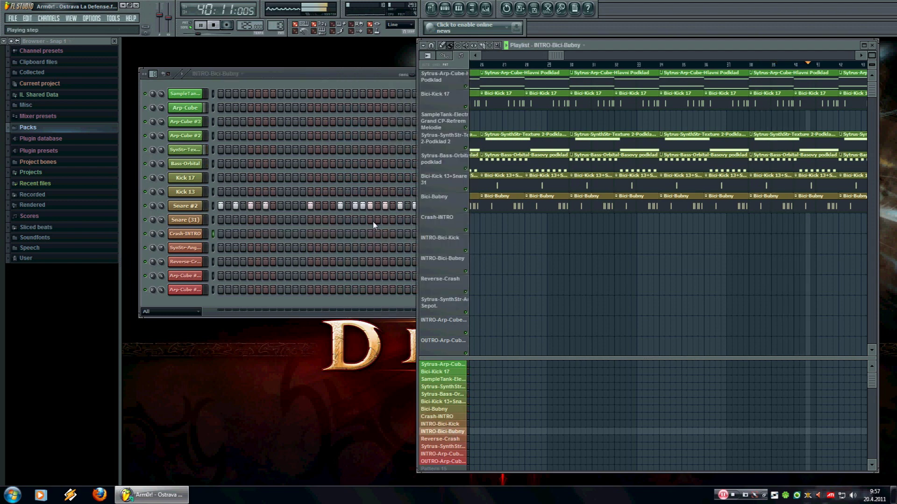
{"action": "left_click", "coordinate": [359, 89]}
Step: Look through the Sytrus-SynthStr-Andelsky Sepot, INTRO-Arp-Cube-Podklad and OUTRO-Arp-Cube-Podklad patterns
{"action": "left_click_drag", "start_coordinate": [560, 56], "coordinate": [596, 56]}
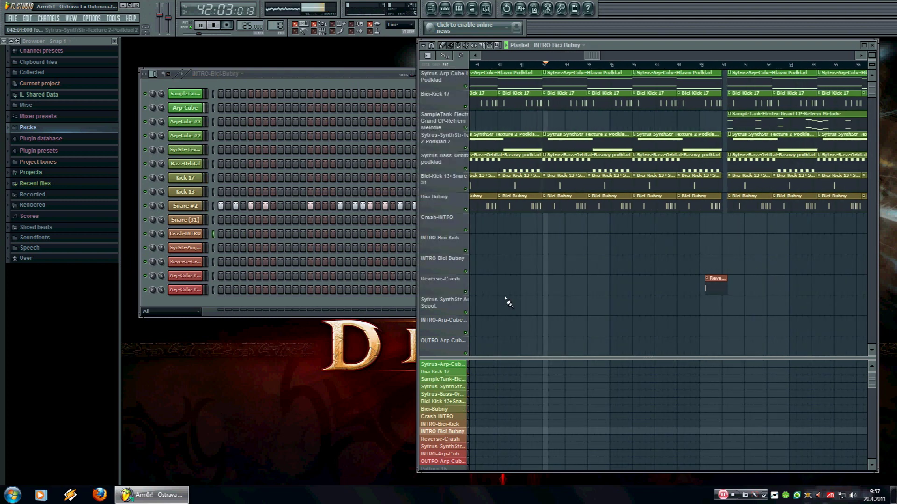
{"action": "left_click", "coordinate": [451, 447]}
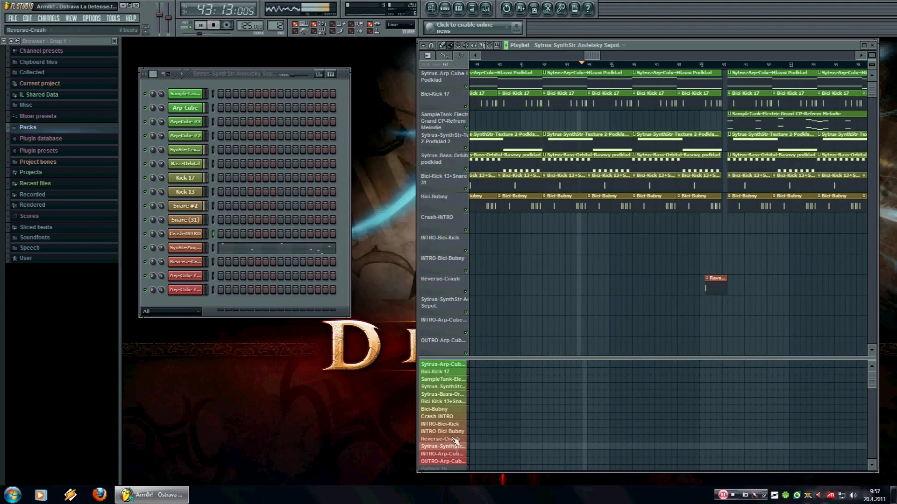
{"action": "left_click", "coordinate": [446, 454]}
{"action": "left_click", "coordinate": [443, 462]}
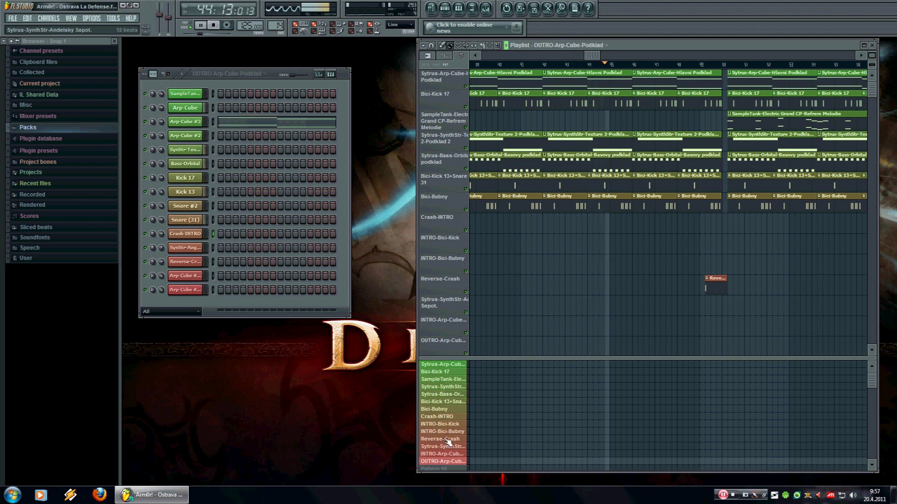
Step: Show the main Arp-Cube backing pattern again and view the Bici-Kick 17 step sequence in full
{"action": "left_click", "coordinate": [444, 364]}
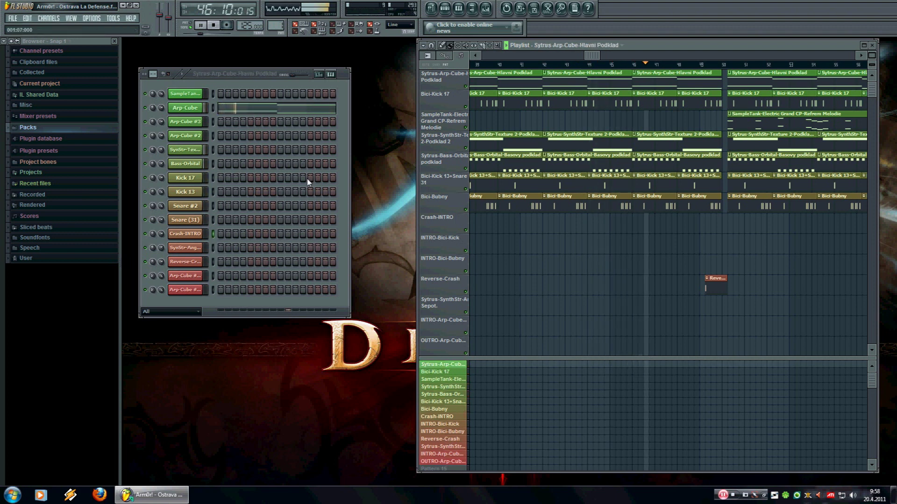
{"action": "left_click", "coordinate": [444, 372]}
{"action": "left_click", "coordinate": [347, 81]}
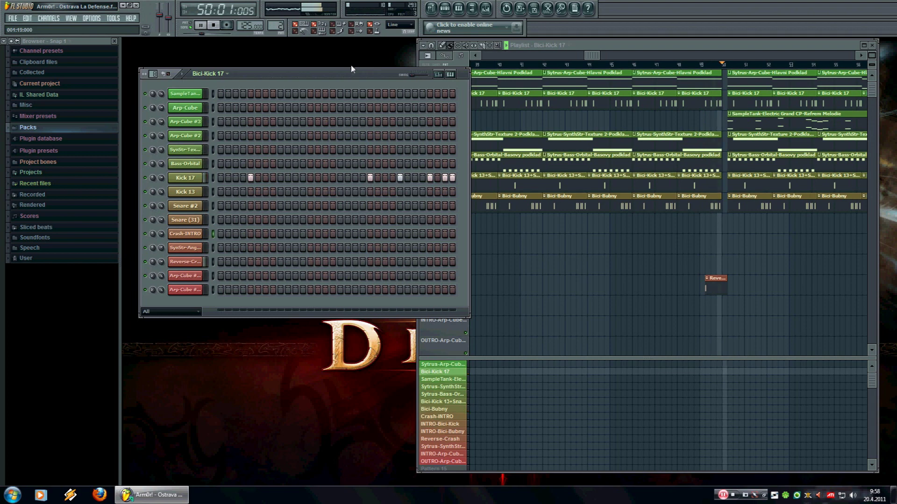
Step: Look over the SampleTank-Electric Grand CP-Refrem Melodie, Reverse-Crash and INTRO-Bici-Kick patterns
{"action": "left_click_drag", "start_coordinate": [595, 54], "coordinate": [619, 56]}
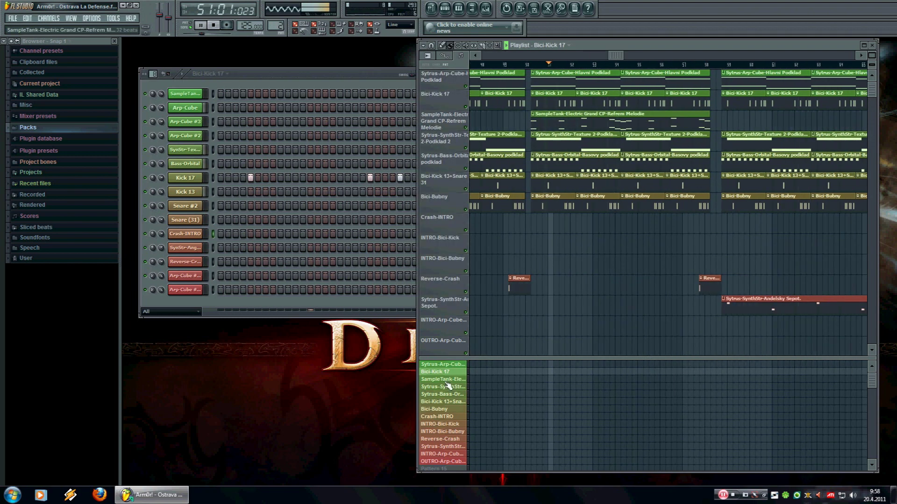
{"action": "left_click", "coordinate": [446, 380]}
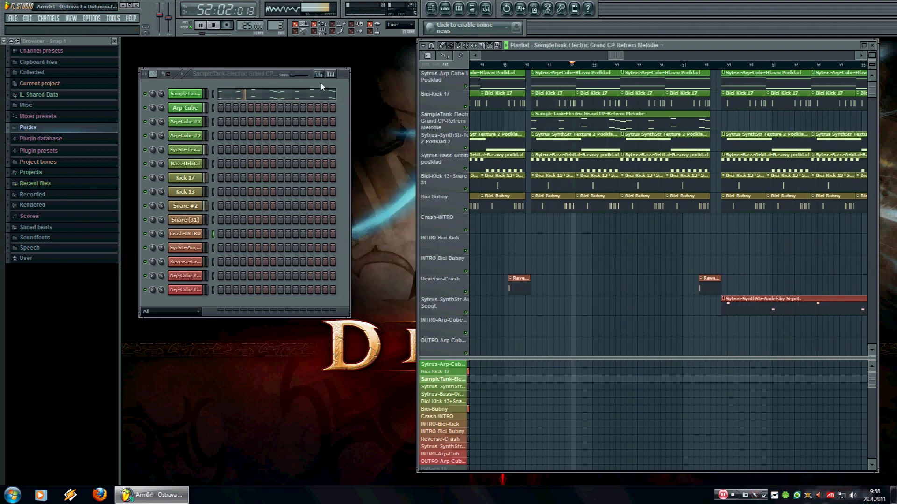
{"action": "left_click", "coordinate": [445, 439]}
{"action": "left_click", "coordinate": [445, 424]}
Step: Return to the Sytrus-Arp-Cube-Hlavni Podklad pattern and view its notes in the piano roll during playback
{"action": "left_click", "coordinate": [448, 365]}
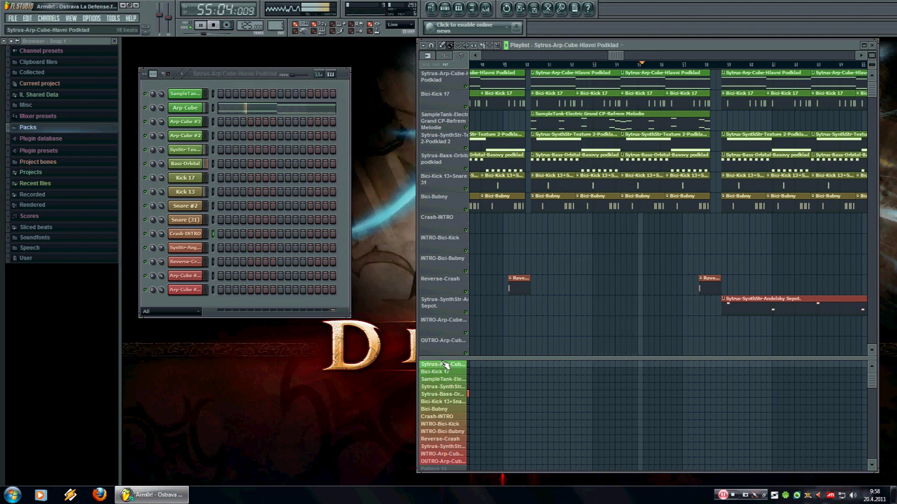
{"action": "left_click", "coordinate": [277, 111]}
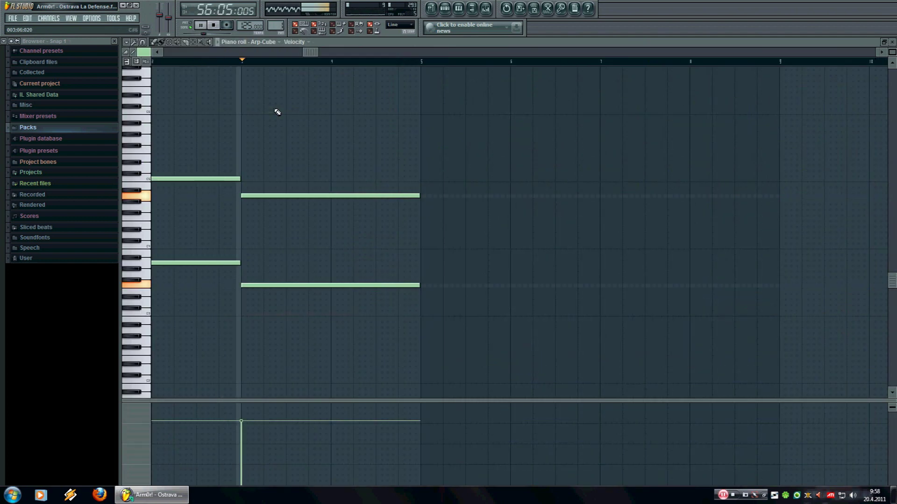
{"action": "left_click", "coordinate": [891, 42]}
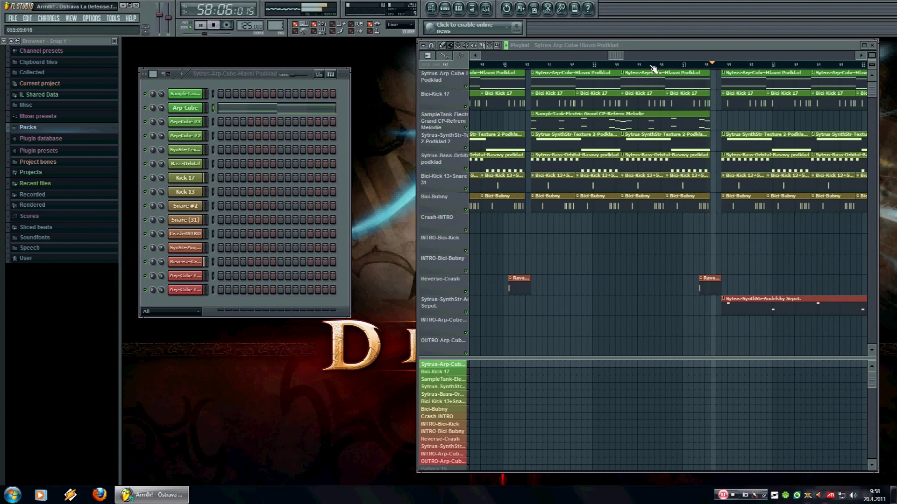
Step: Show the Sytrus-SynthStr-Andelsky Sepot pattern and view the Sytrus Angelic whistle instrument that plays it, closing its windows again
{"action": "left_click", "coordinate": [451, 448]}
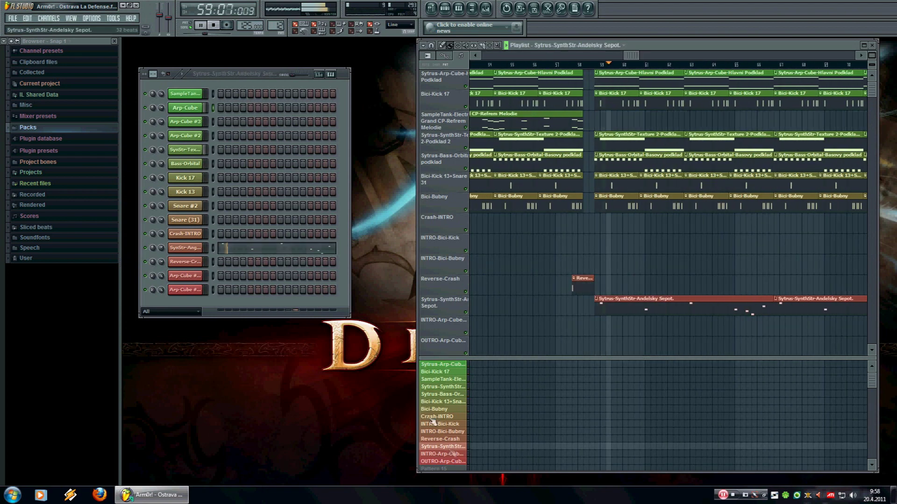
{"action": "left_click", "coordinate": [198, 248]}
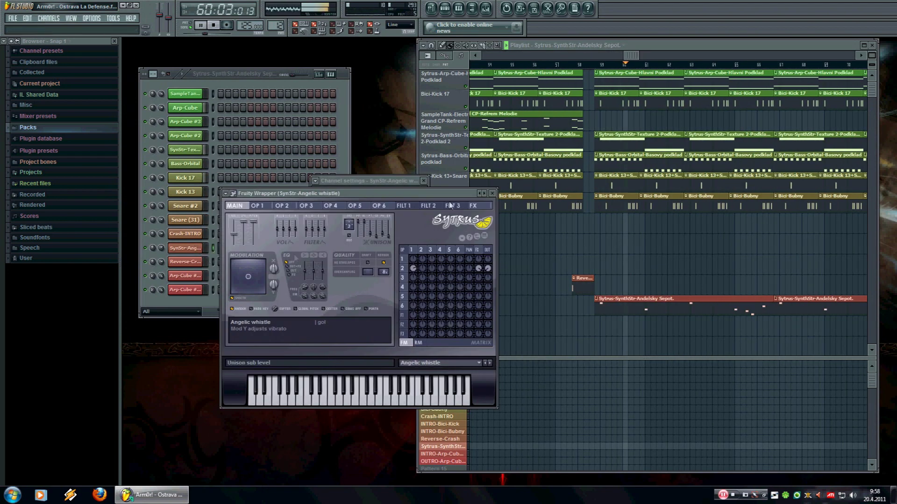
{"action": "left_click", "coordinate": [492, 194]}
{"action": "left_click", "coordinate": [424, 181]}
Step: View the Angelic whistle notes of the Andelsky Sepot pattern in the piano roll and return to the playlist
{"action": "left_click", "coordinate": [270, 248]}
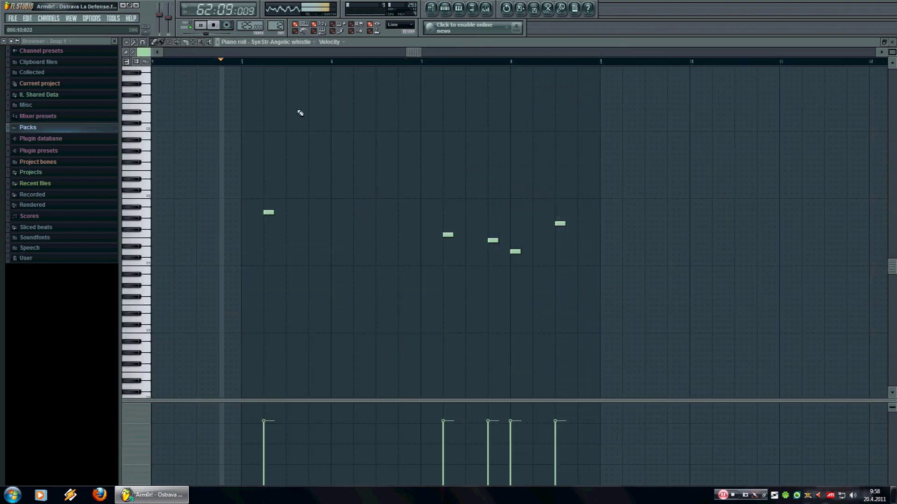
{"action": "left_click_drag", "start_coordinate": [414, 53], "coordinate": [317, 72]}
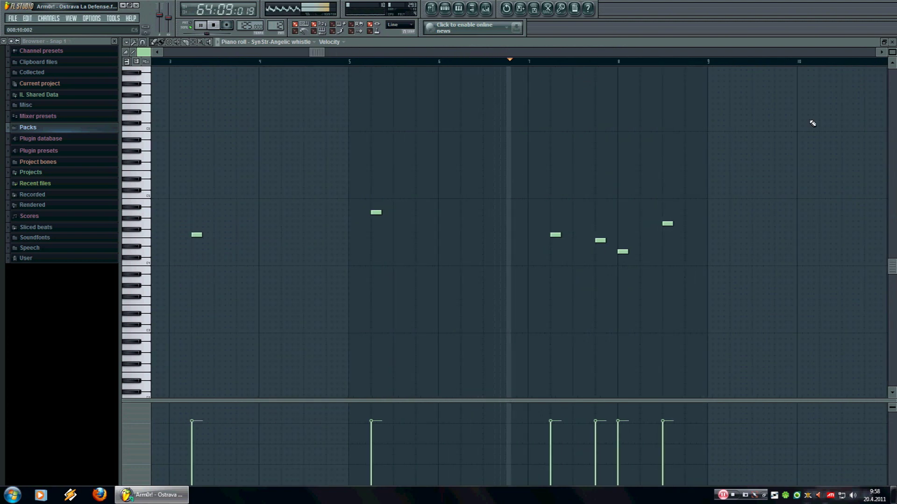
{"action": "left_click", "coordinate": [894, 42]}
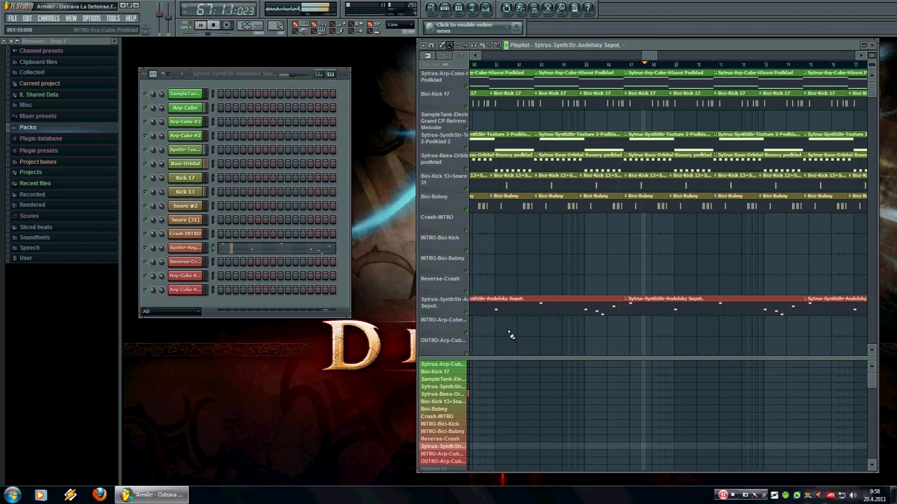
Step: Look over the Bici-Kick 13+Snare 31 and Bici-Bubny step sequences, bringing the full channel rack to the front
{"action": "left_click", "coordinate": [435, 409]}
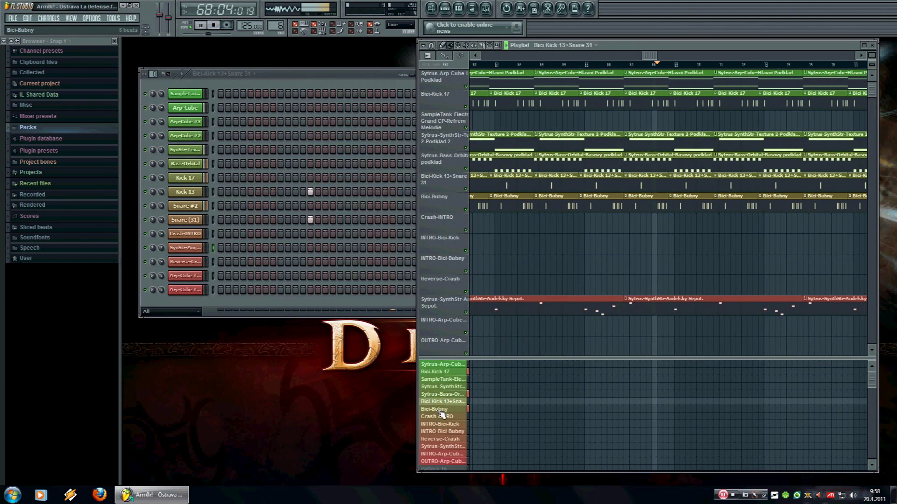
{"action": "left_click", "coordinate": [352, 82]}
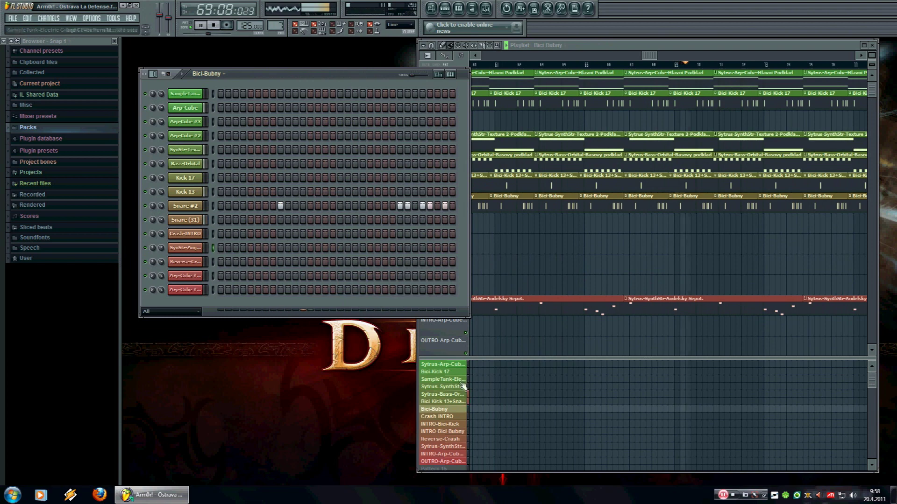
Step: Open the Master's Soundgoodizer and the SampleTank2.x track's Fruity Reeverb from the mixer, place them side by side below the channel rack, and close the mixer
{"action": "key", "text": "F9"}
{"action": "left_click", "coordinate": [418, 280]}
{"action": "left_click_drag", "start_coordinate": [202, 104], "coordinate": [268, 333]}
{"action": "left_click", "coordinate": [195, 293]}
{"action": "left_click", "coordinate": [410, 279]}
{"action": "left_click_drag", "start_coordinate": [354, 153], "coordinate": [378, 356]}
{"action": "left_click", "coordinate": [491, 256]}
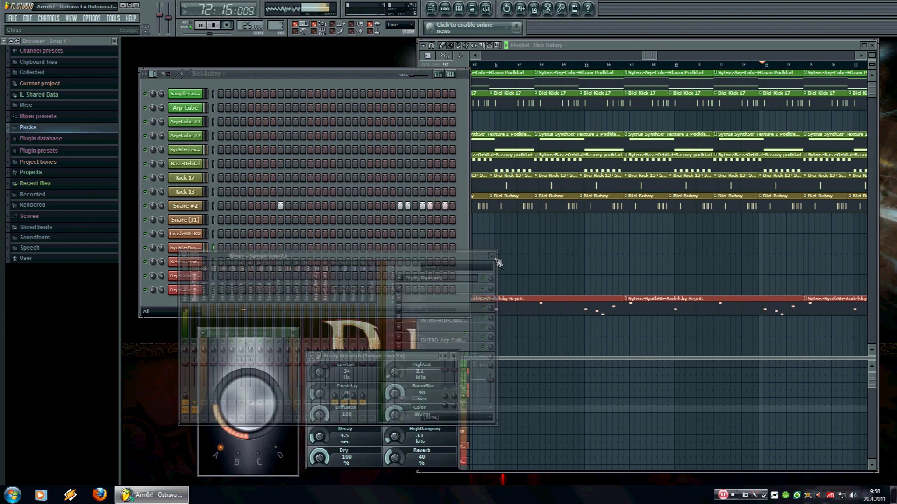
Step: Rearrange the workspace by shifting the channel rack, narrowing the browser and moving the playlist so that the windows no longer overlap
{"action": "left_click_drag", "start_coordinate": [652, 56], "coordinate": [676, 58]}
{"action": "left_click_drag", "start_coordinate": [348, 75], "coordinate": [334, 71]}
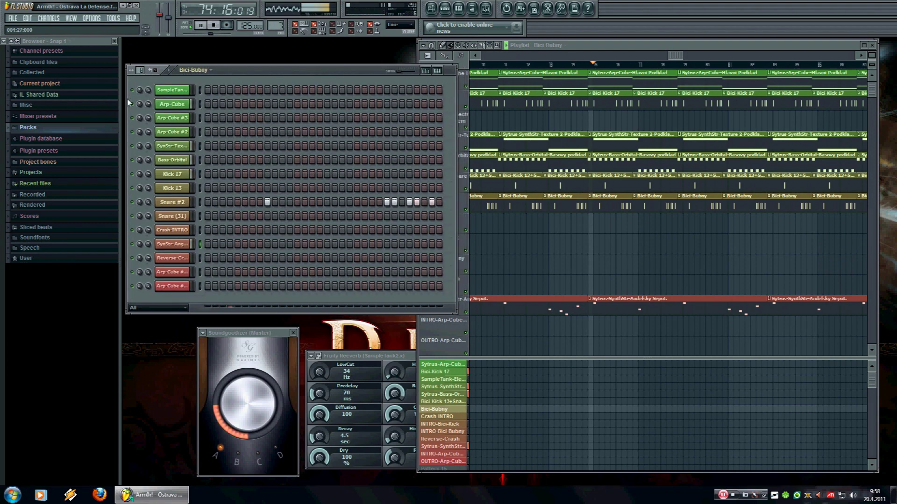
{"action": "left_click_drag", "start_coordinate": [120, 110], "coordinate": [83, 108]}
{"action": "left_click_drag", "start_coordinate": [570, 43], "coordinate": [622, 46]}
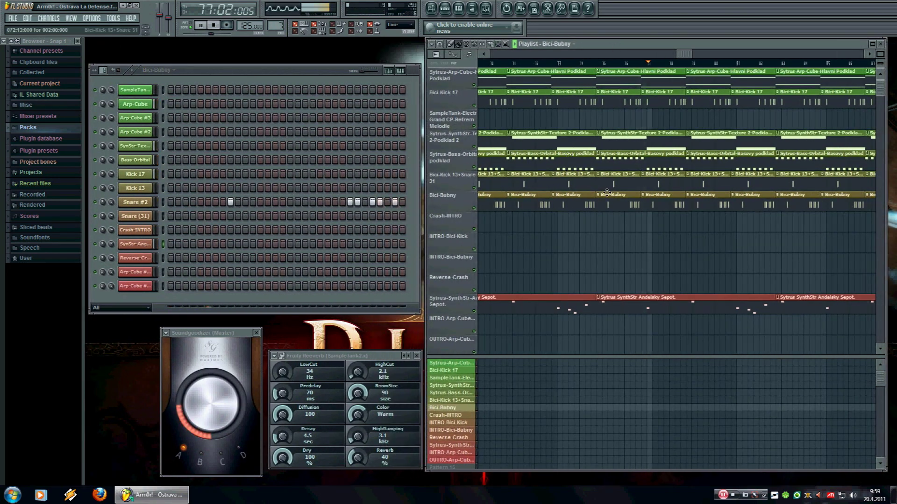
Step: Look through the Bici-Kick 13+Snare 31, Basovy podklad, Texture 2-Podklad 2, Refrem Melodie and Arp-Cube-Hlavni Podklad patterns
{"action": "left_click", "coordinate": [705, 56]}
{"action": "left_click", "coordinate": [459, 401]}
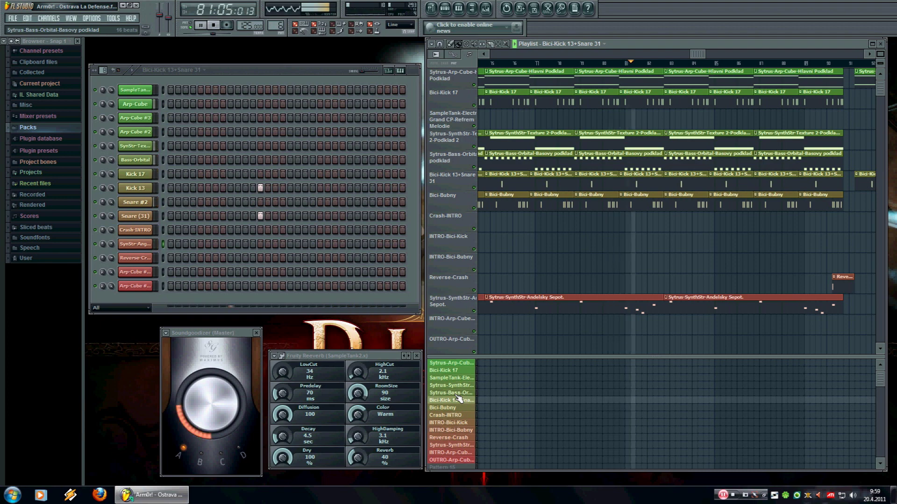
{"action": "left_click", "coordinate": [458, 392]}
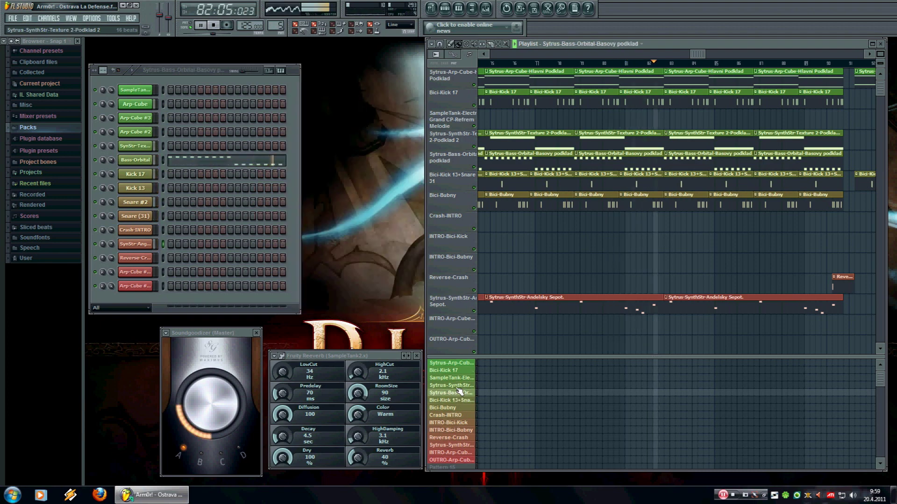
{"action": "left_click", "coordinate": [458, 387]}
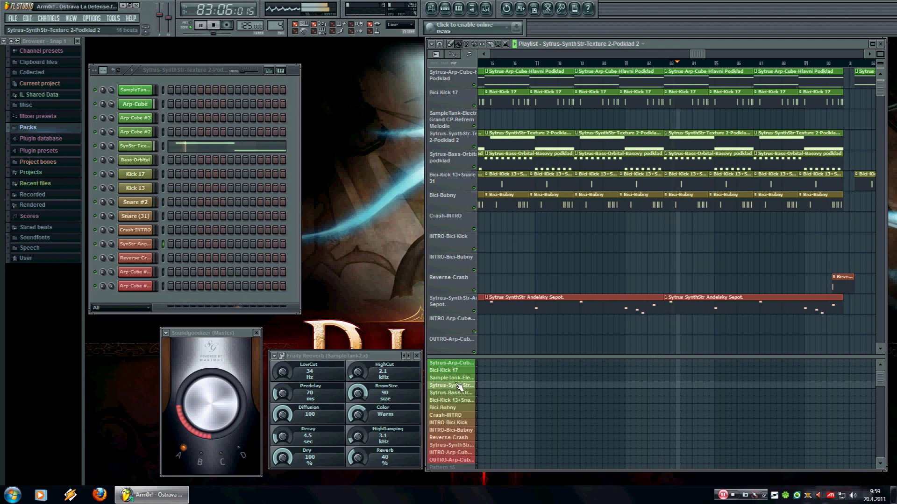
{"action": "left_click", "coordinate": [462, 378]}
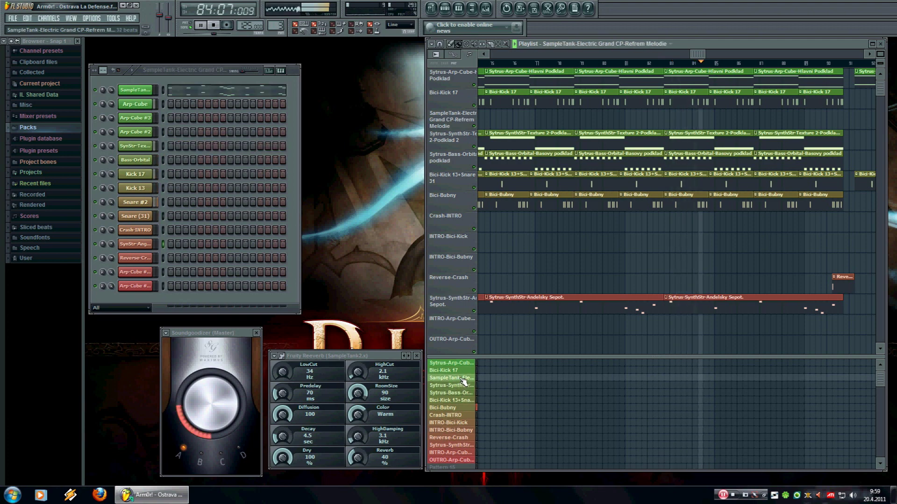
{"action": "left_click", "coordinate": [462, 371]}
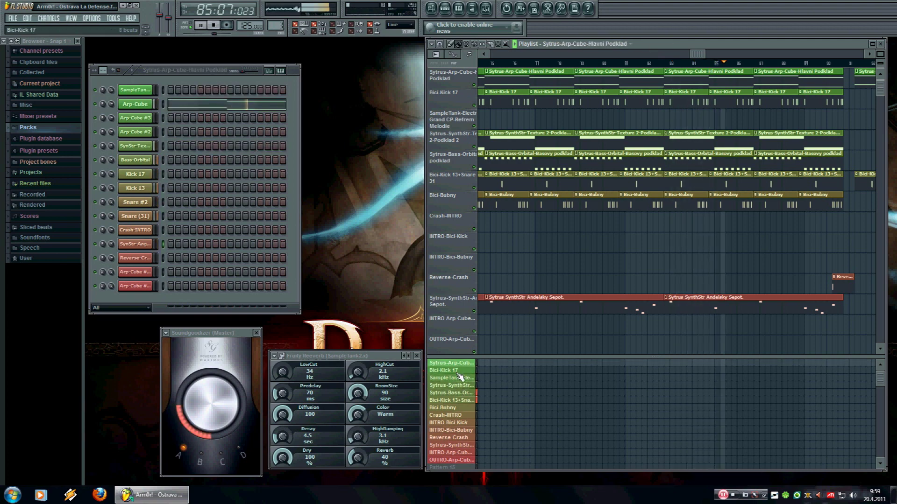
Step: Look over the INTRO-Bici-Kick, Sytrus-SynthStr-Andelsky Sepot, INTRO-Arp-Cube-Podklad and OUTRO-Arp-Cube-Podklad patterns
{"action": "left_click", "coordinate": [460, 424]}
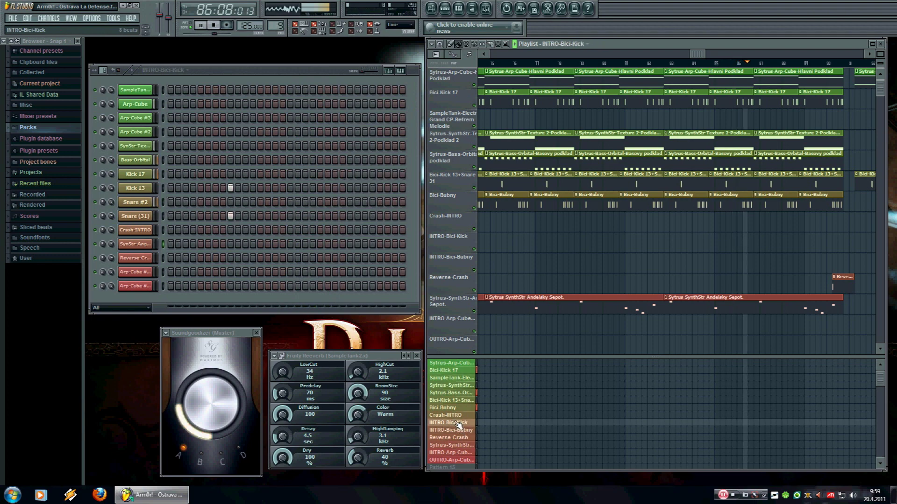
{"action": "left_click", "coordinate": [457, 447]}
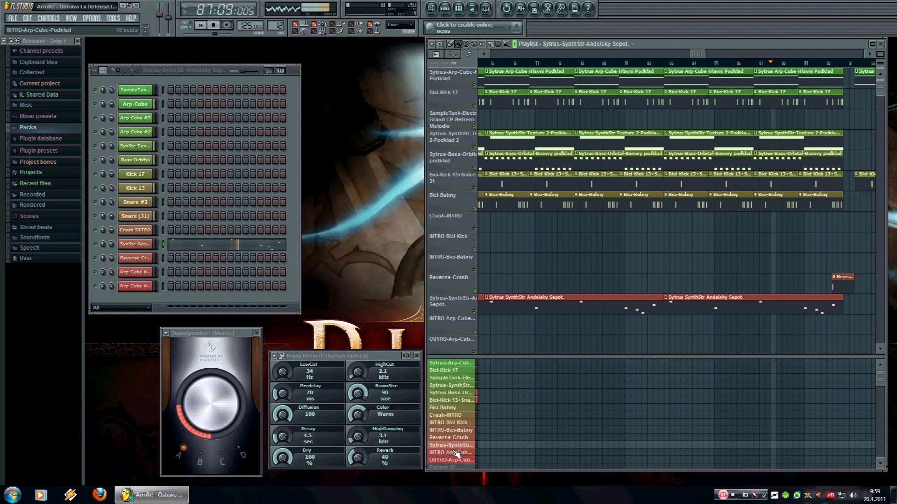
{"action": "left_click", "coordinate": [455, 453]}
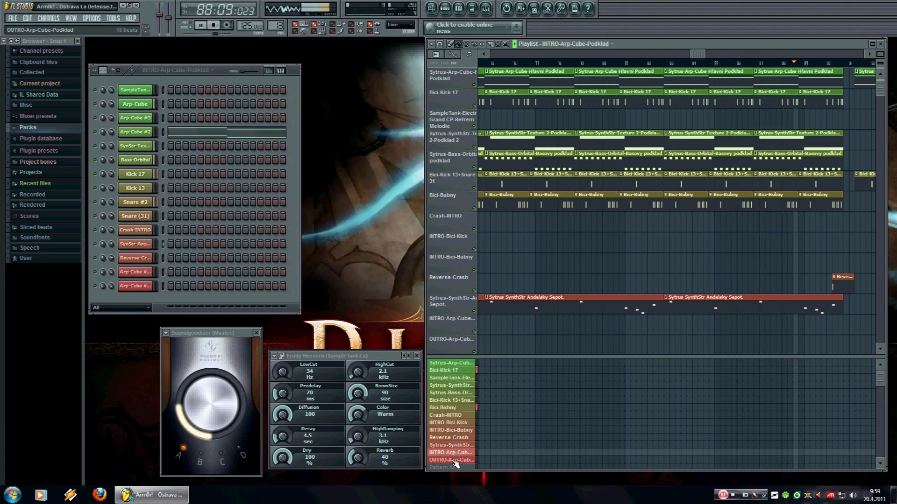
{"action": "left_click", "coordinate": [455, 461]}
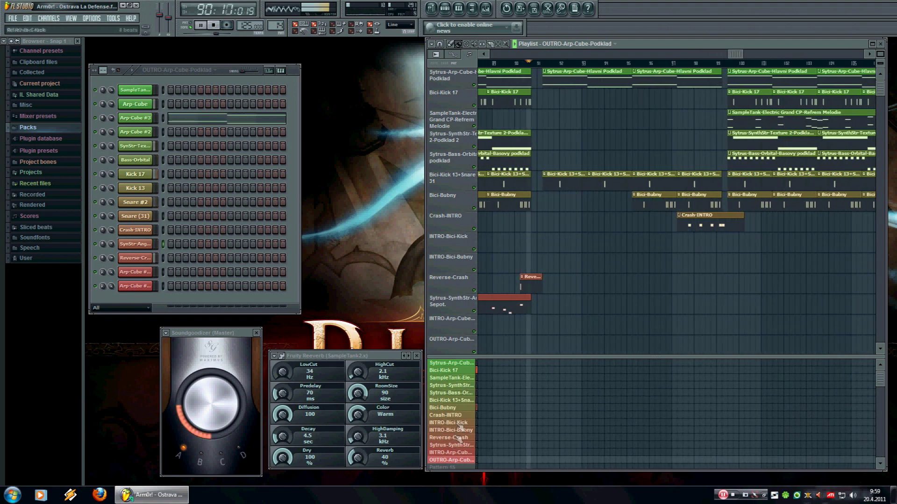
Step: Show the patterns of the quieter section in turn: Bici-Kick 13+Snare 31, Arp-Cube-Hlavni Podklad, Bici-Bubny and Crash-INTRO
{"action": "left_click", "coordinate": [452, 401]}
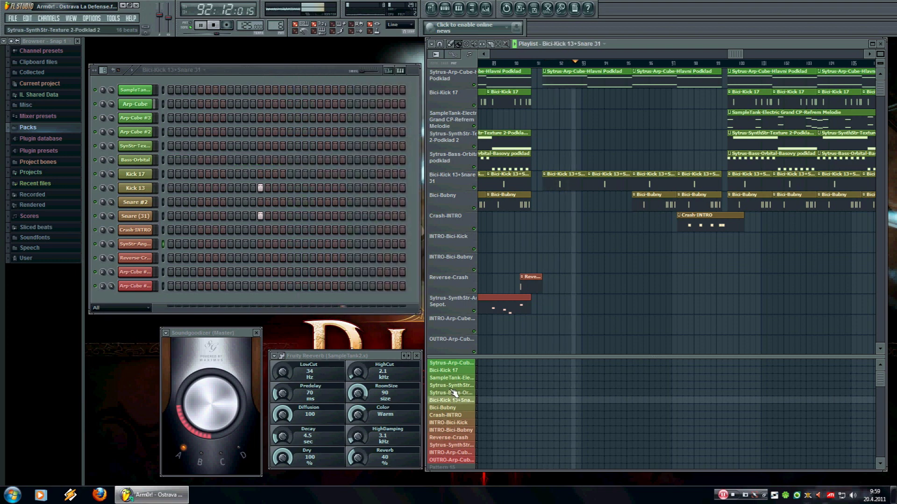
{"action": "left_click", "coordinate": [455, 364]}
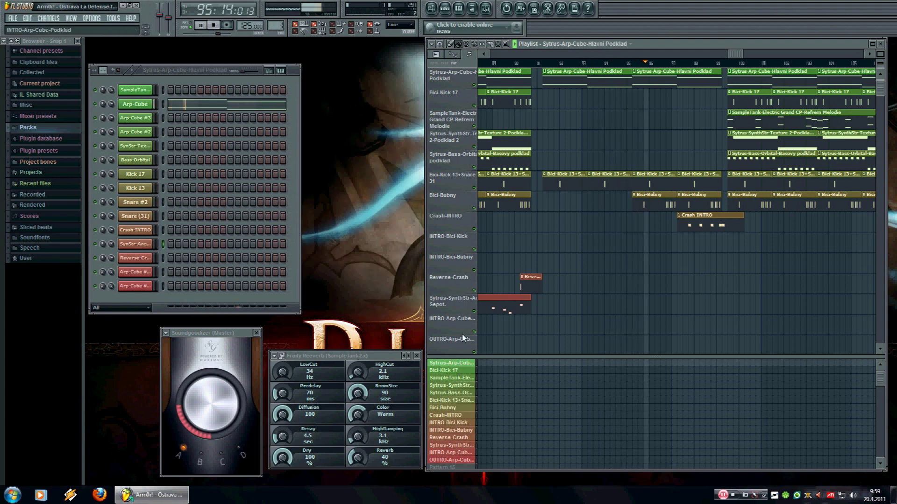
{"action": "left_click", "coordinate": [462, 409]}
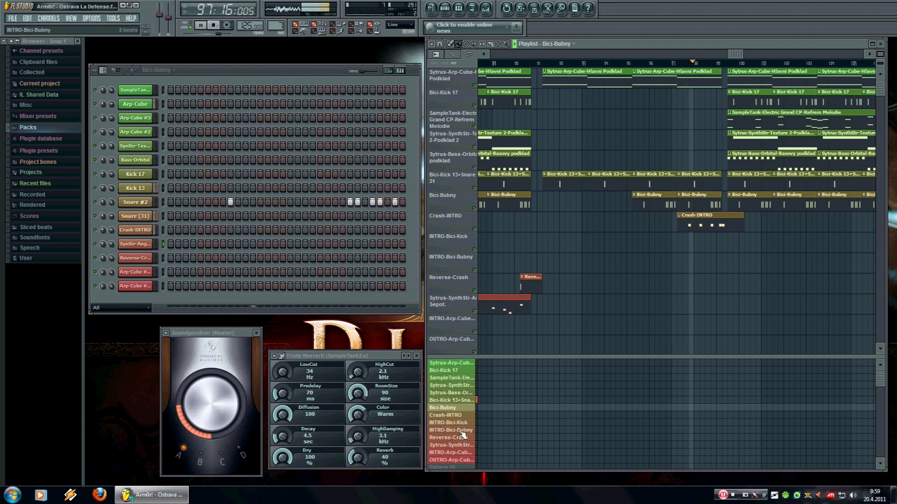
{"action": "left_click", "coordinate": [451, 415]}
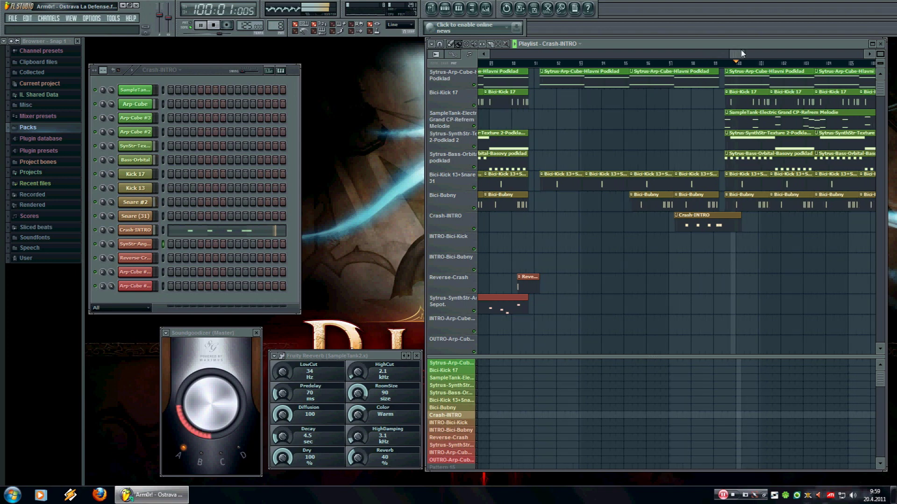
Step: Show the SampleTank-Electric Grand CP-Refrem Melodie pattern and view its notes in the piano roll during playback
{"action": "left_click", "coordinate": [463, 379]}
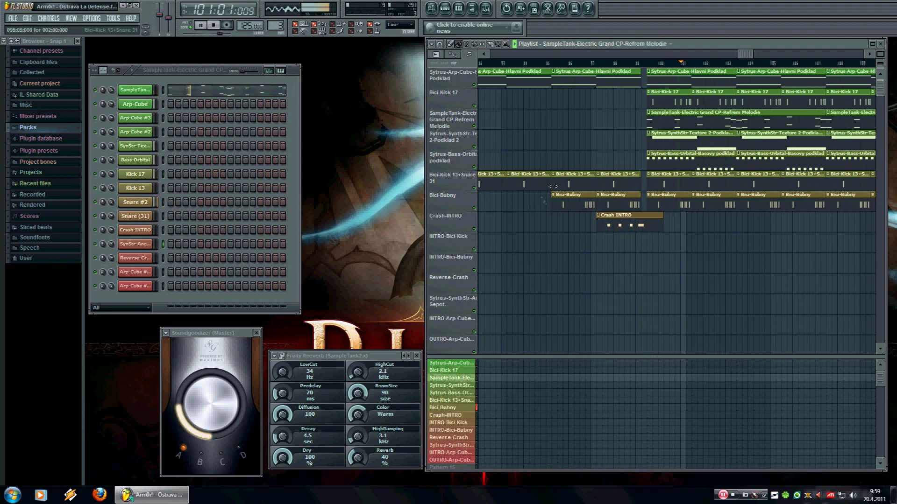
{"action": "left_click", "coordinate": [227, 89]}
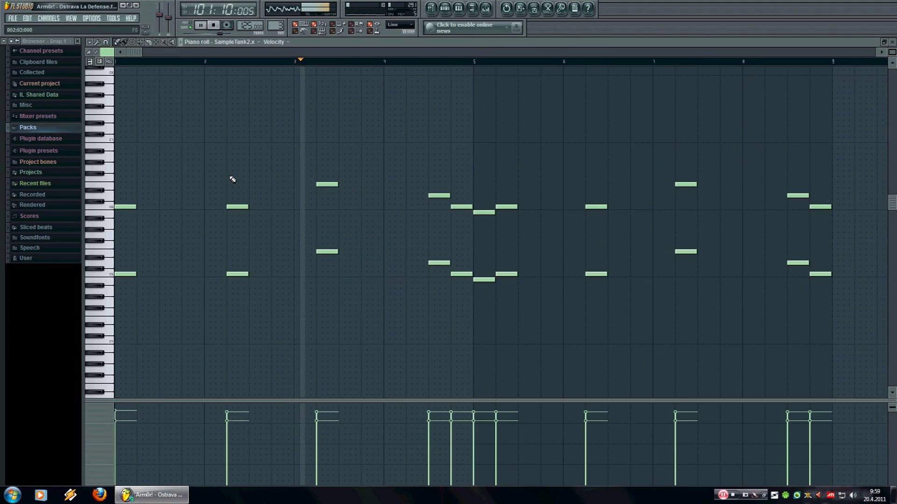
{"action": "left_click", "coordinate": [890, 43]}
Step: View the SampleTank 2 Electric Grand CP instrument, close it, and place its channel settings window above the Fruity Reeverb
{"action": "left_click", "coordinate": [152, 93]}
{"action": "left_click", "coordinate": [641, 232]}
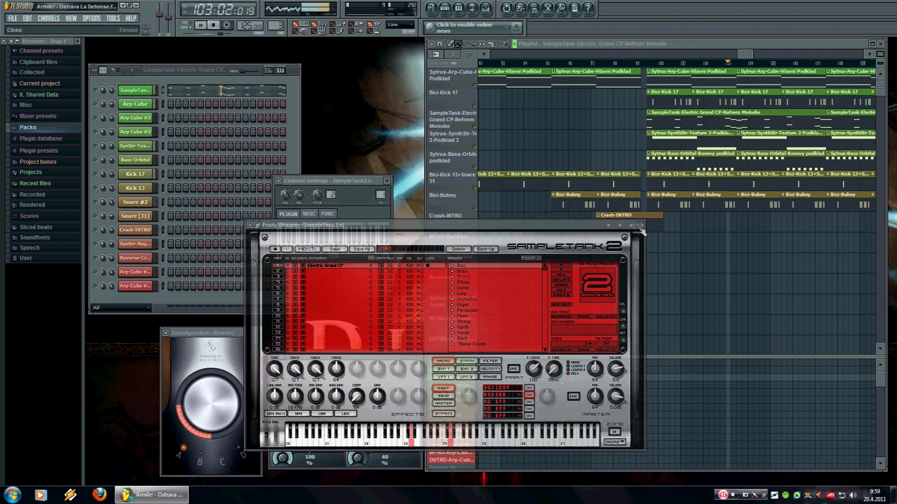
{"action": "left_click_drag", "start_coordinate": [354, 182], "coordinate": [230, 280]}
{"action": "left_click_drag", "start_coordinate": [385, 235], "coordinate": [394, 250]}
Step: Follow the final chorus in the playlist during playback and look at the list of available automation and pattern clip sources
{"action": "left_click_drag", "start_coordinate": [746, 57], "coordinate": [764, 57]}
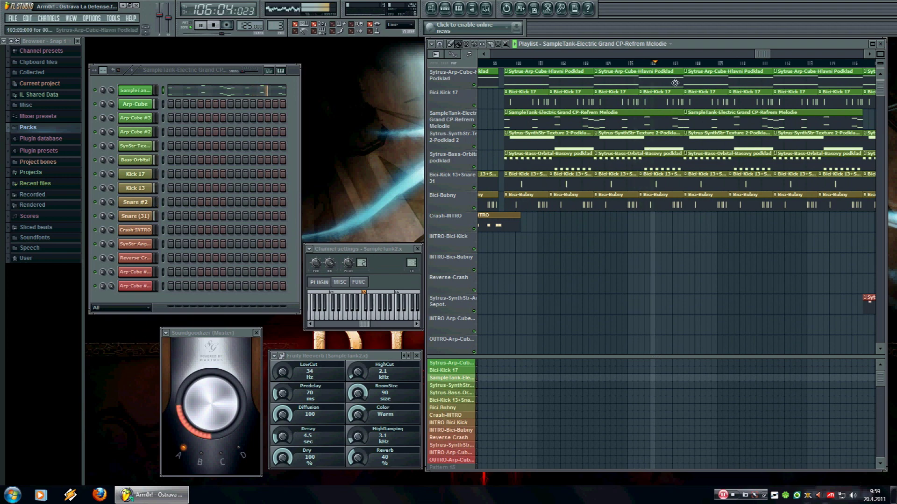
{"action": "left_click_drag", "start_coordinate": [764, 54], "coordinate": [771, 56]}
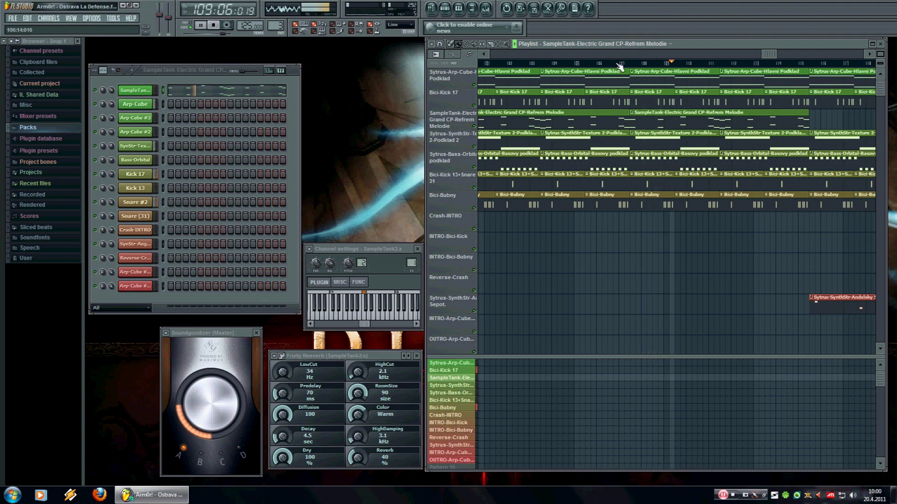
{"action": "left_click_drag", "start_coordinate": [776, 55], "coordinate": [788, 55]}
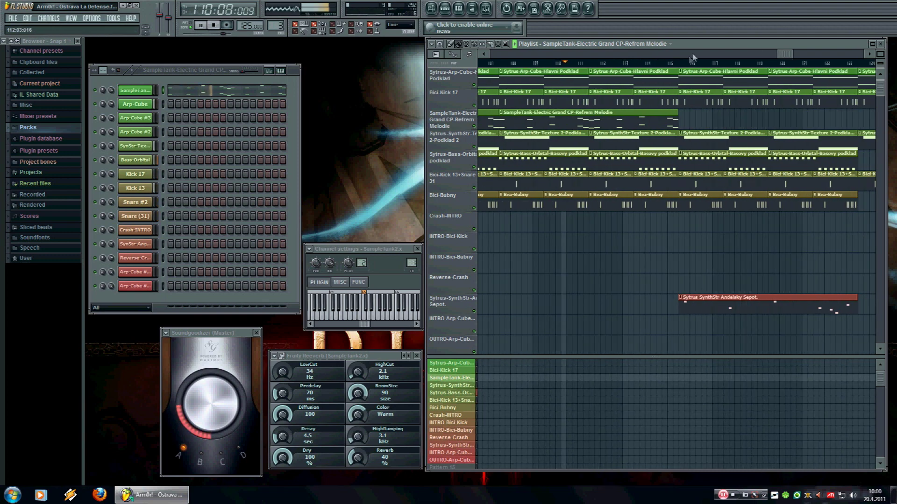
{"action": "left_click", "coordinate": [673, 43]}
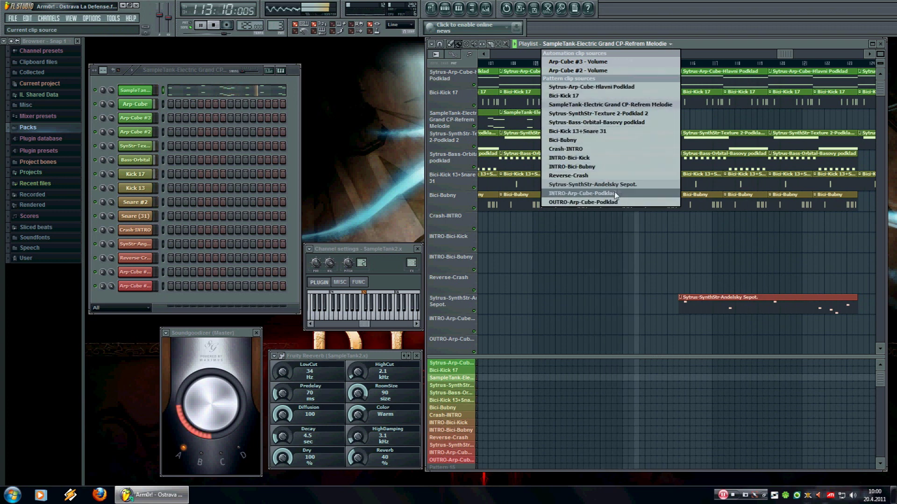
{"action": "left_click", "coordinate": [738, 44]}
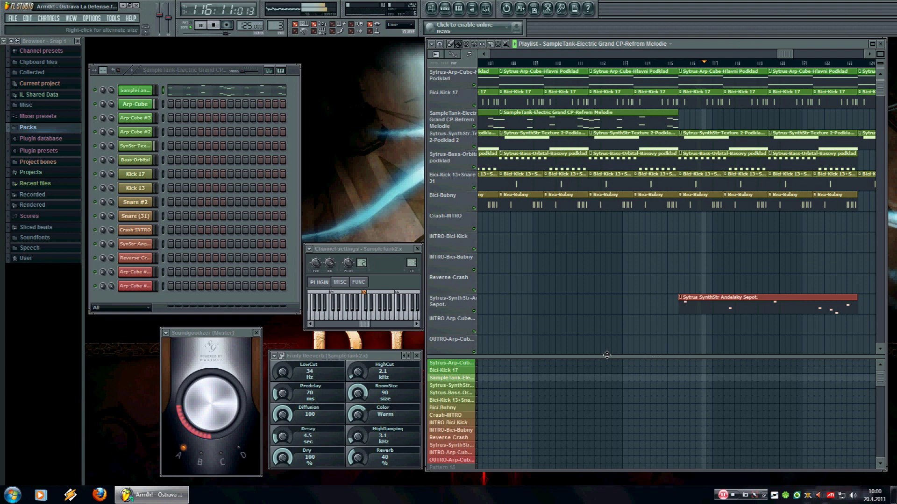
Step: View the end of the arrangement and show the OUTRO-Arp-Cube-Podklad and Sytrus-SynthStr-Andelsky Sepot patterns
{"action": "left_click_drag", "start_coordinate": [608, 356], "coordinate": [608, 358]}
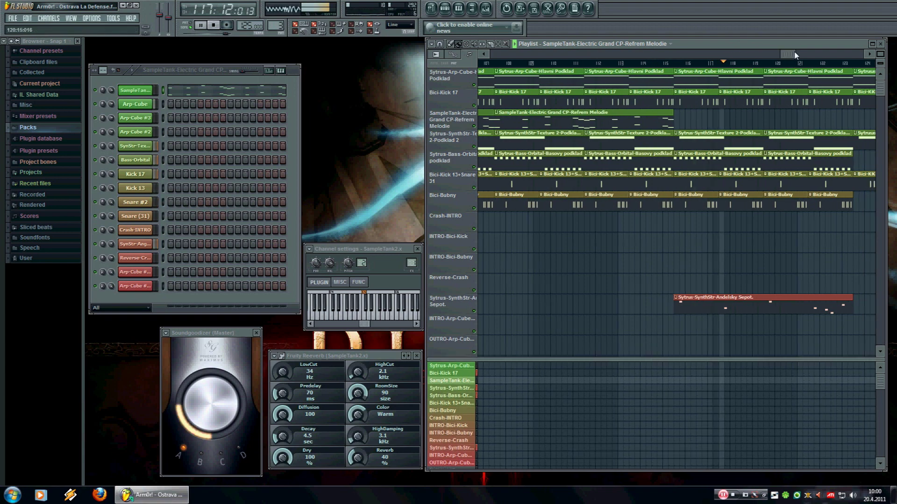
{"action": "left_click", "coordinate": [809, 55]}
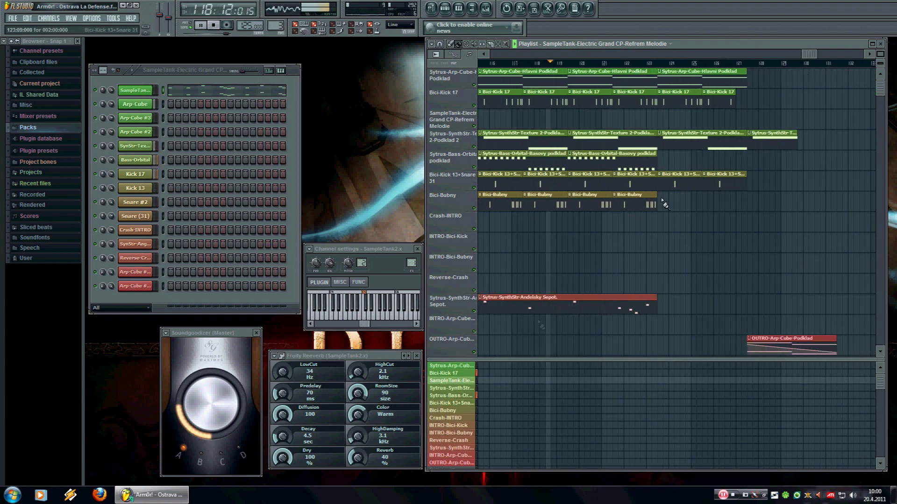
{"action": "left_click", "coordinate": [451, 463]}
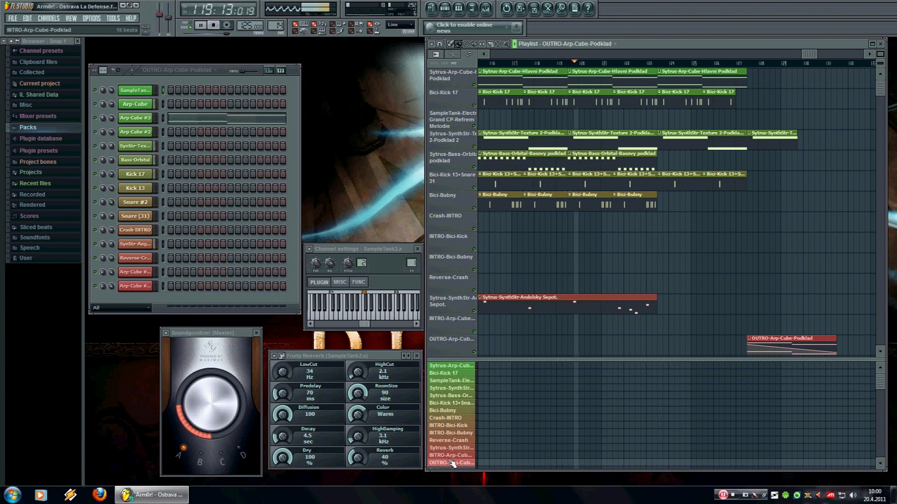
{"action": "left_click", "coordinate": [449, 448]}
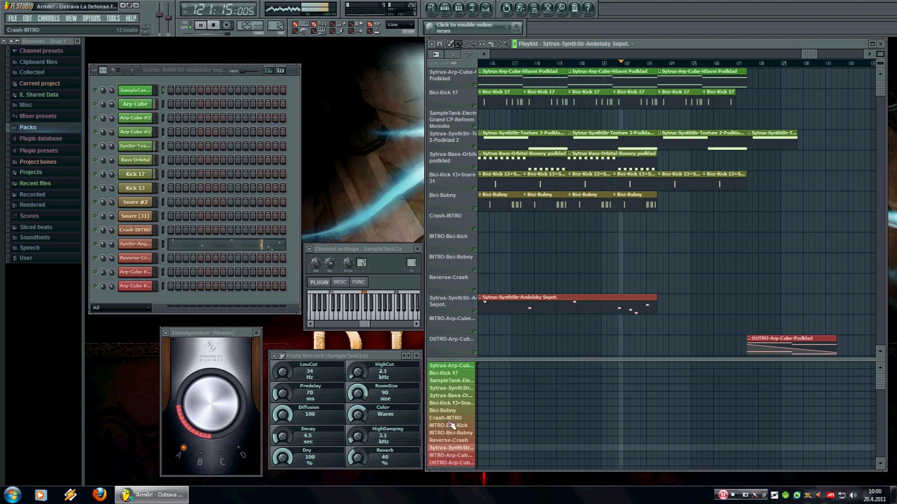
Step: Show the INTRO-Bici-Kick and Bici-Kick 13+Snare 31 patterns in the step sequencer and close the SampleTank2 channel settings window
{"action": "left_click", "coordinate": [452, 433]}
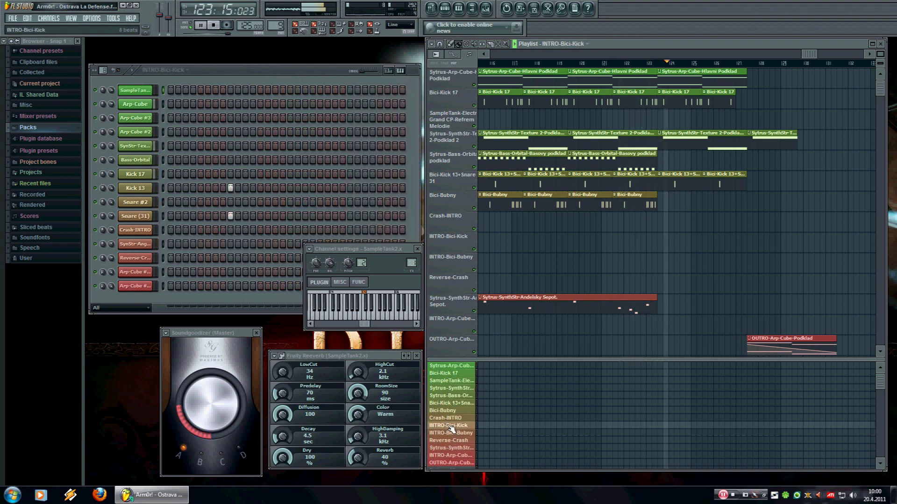
{"action": "left_click", "coordinate": [459, 403]}
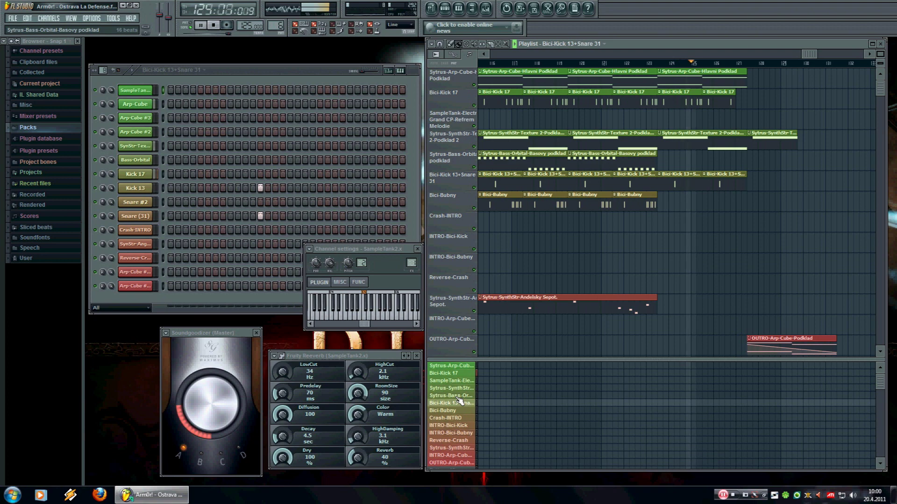
{"action": "left_click", "coordinate": [417, 249]}
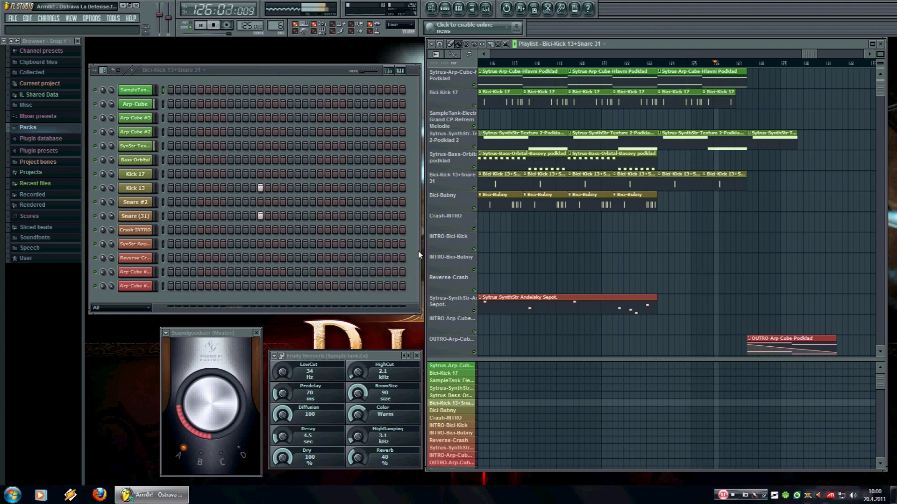
Step: Show the Sytrus-SynthStr-Texture 2-Podklad 2 and OUTRO-Arp-Cube-Podklad patterns during the song's ending, and stop playback
{"action": "left_click", "coordinate": [463, 396]}
{"action": "left_click", "coordinate": [460, 389]}
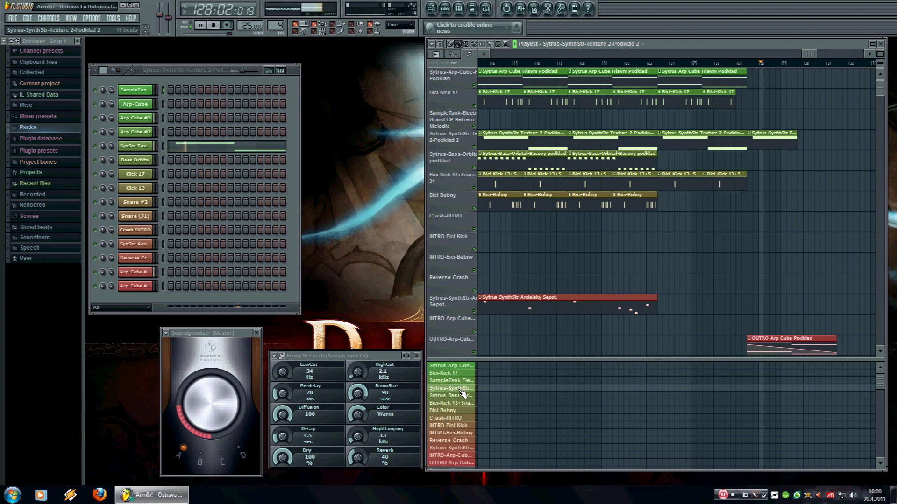
{"action": "left_click", "coordinate": [455, 462]}
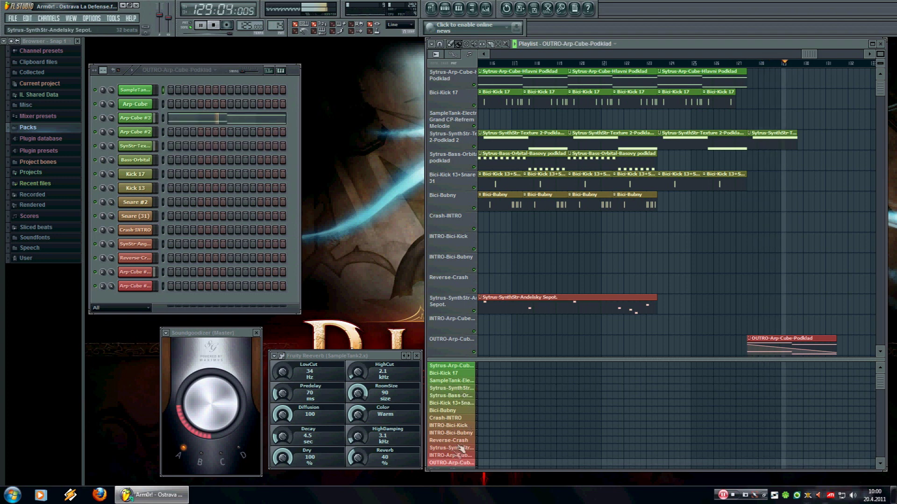
{"action": "left_click", "coordinate": [214, 25]}
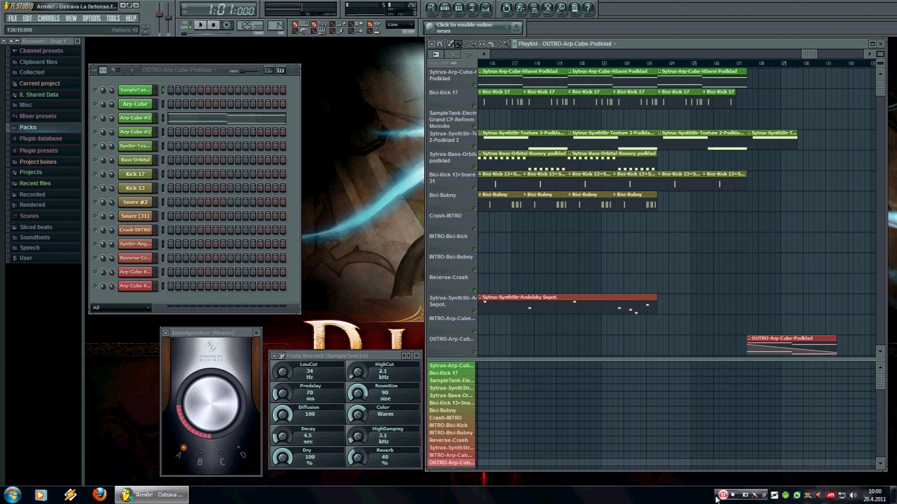